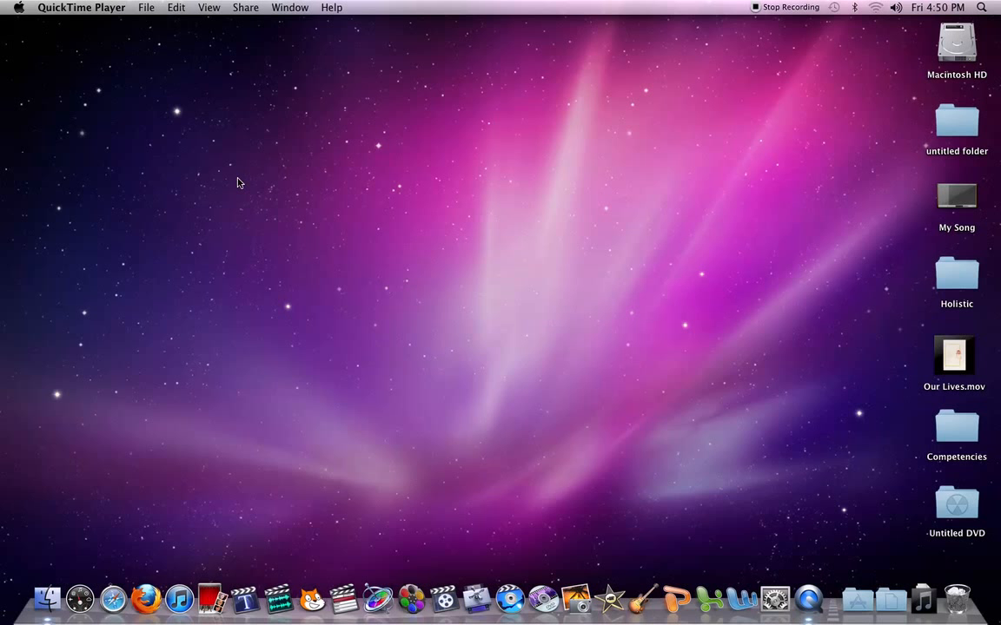
Step: Create a new folder on the desktop and name it "ENN Tutorial"
{"action": "left_click", "coordinate": [50, 601]}
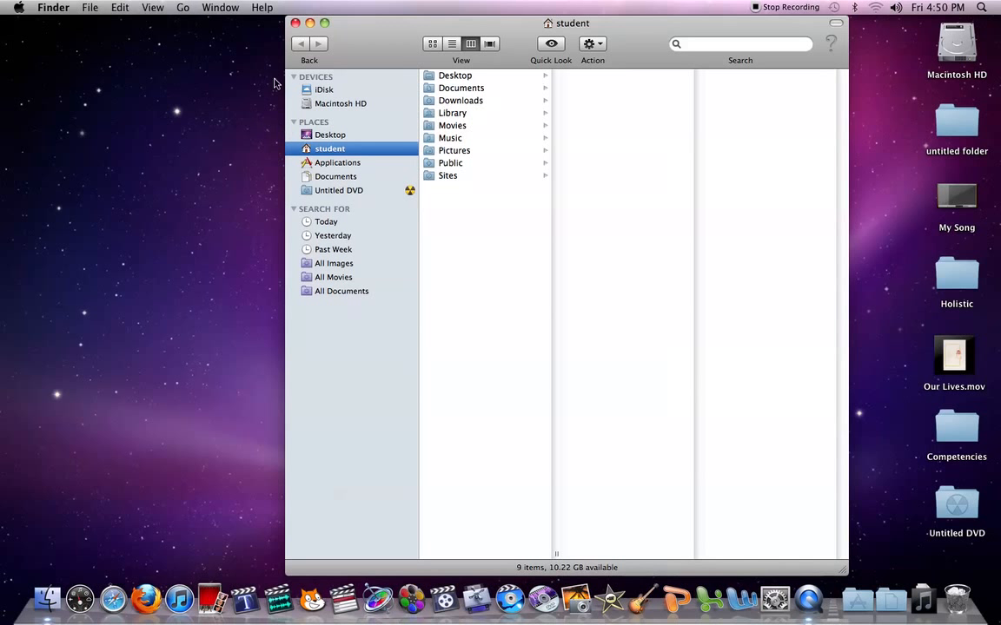
{"action": "left_click", "coordinate": [295, 23]}
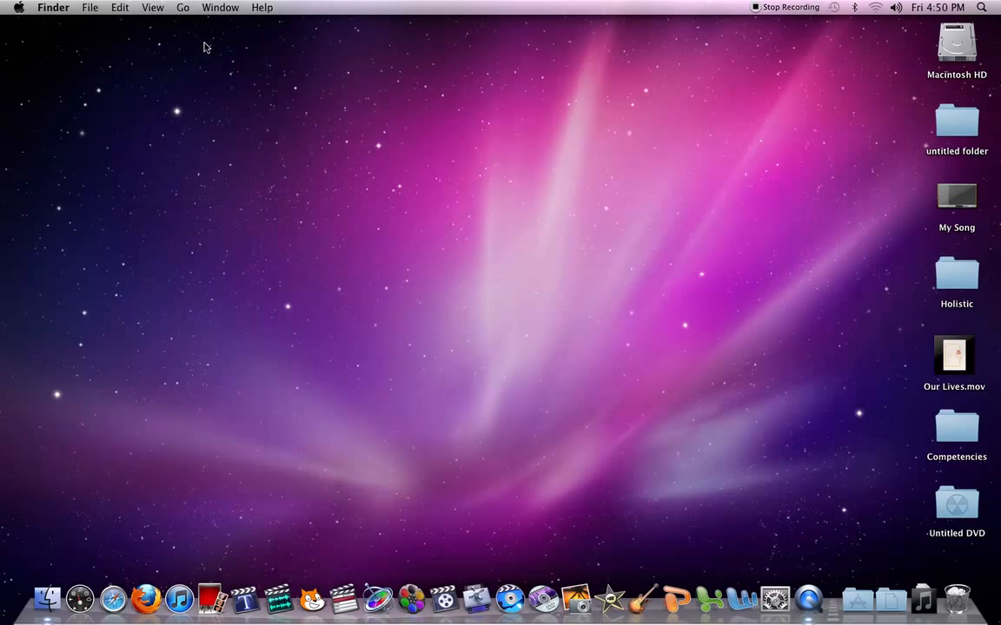
{"action": "left_click", "coordinate": [84, 10]}
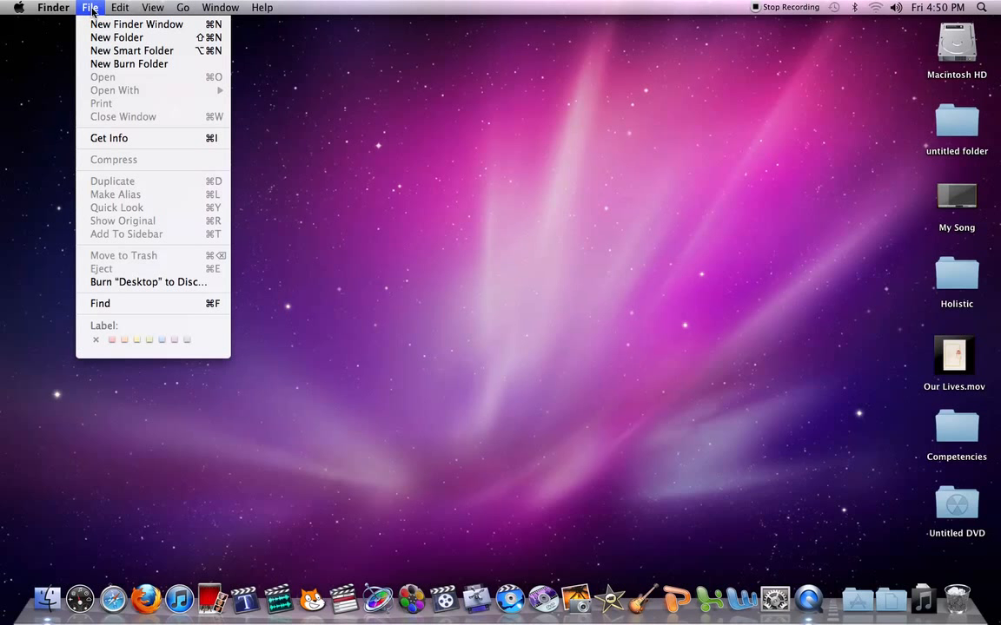
{"action": "left_click", "coordinate": [102, 38]}
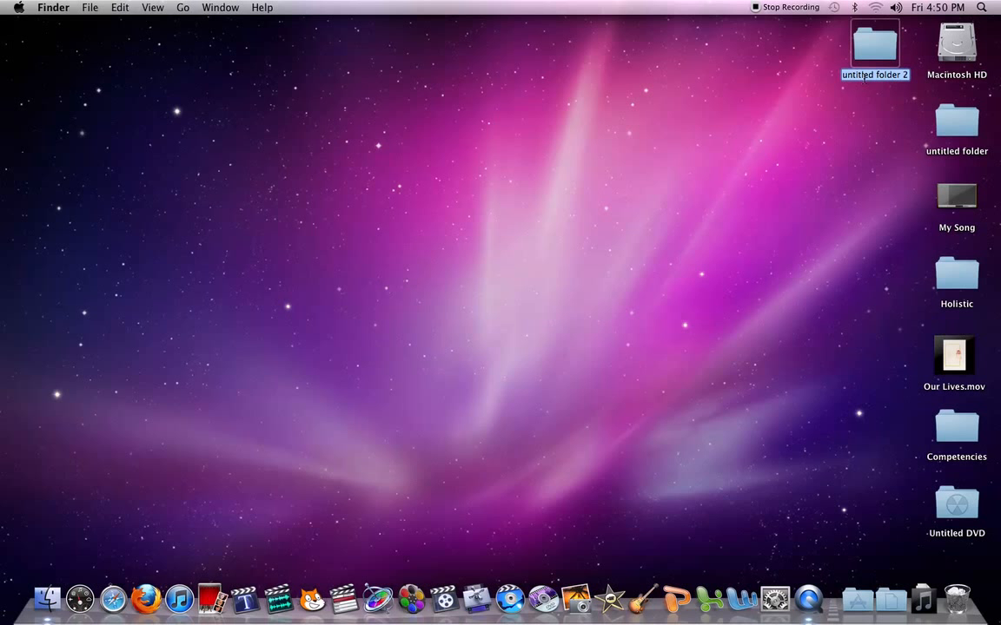
{"action": "type", "text": "E"}
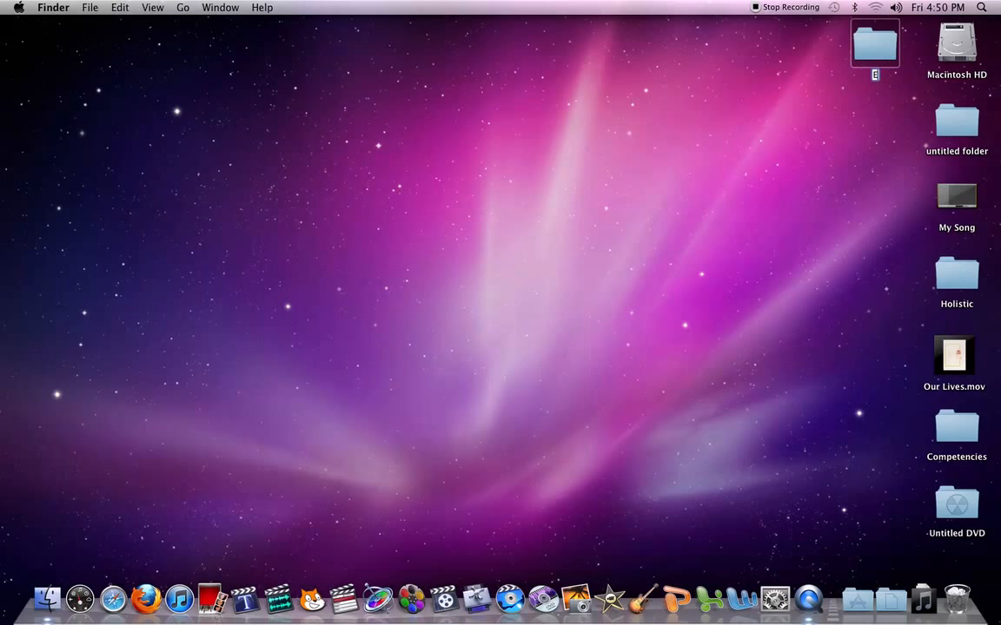
{"action": "type", "text": "NN Tutorial"}
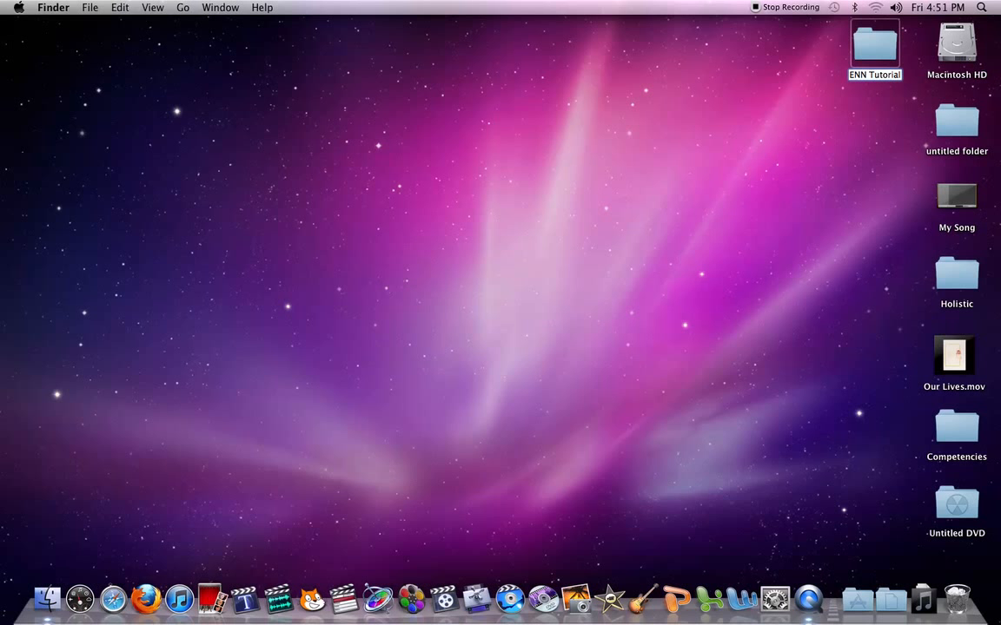
{"action": "left_click", "coordinate": [840, 98]}
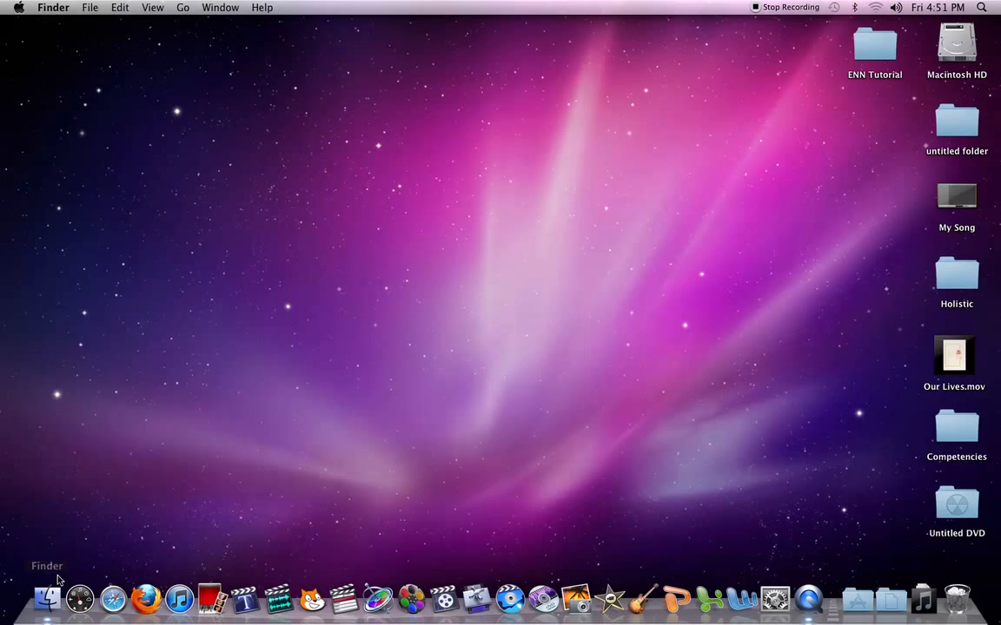
Step: Find Final Cut Pro in the Applications folder, then close the Finder window
{"action": "left_click", "coordinate": [49, 599]}
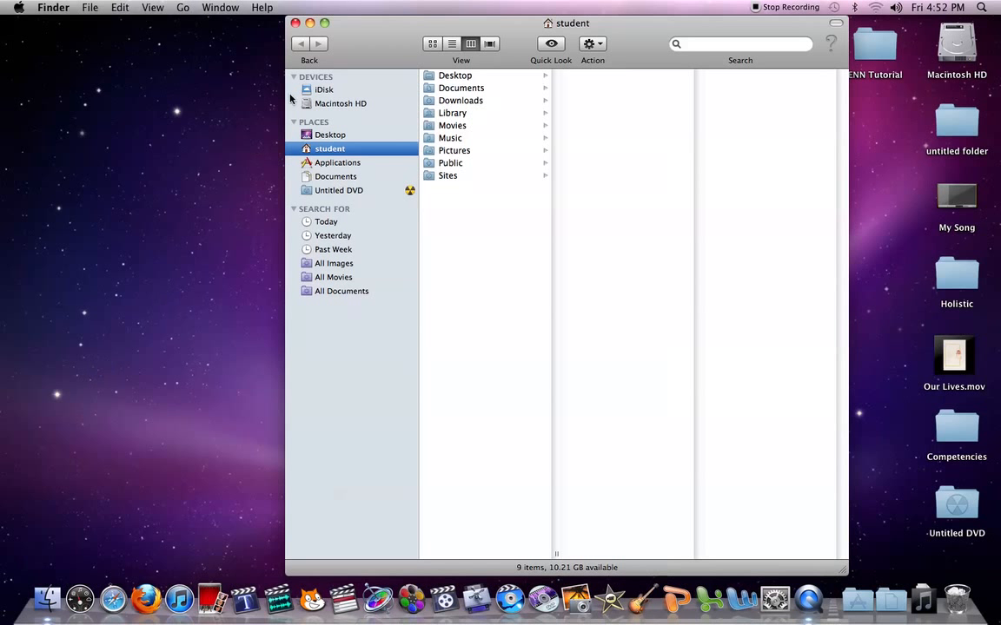
{"action": "left_click", "coordinate": [331, 163]}
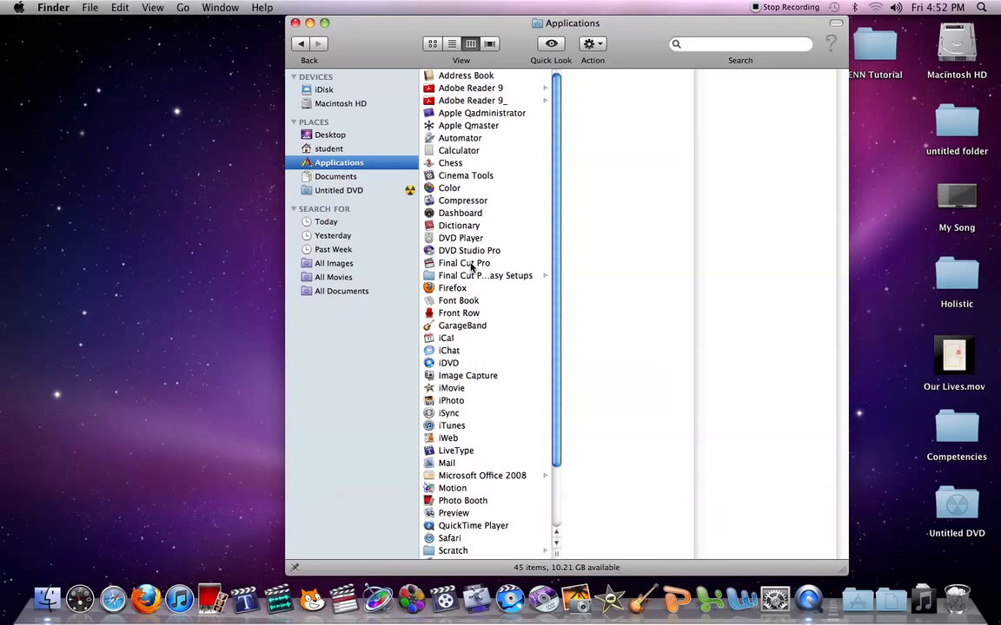
{"action": "left_click", "coordinate": [295, 22]}
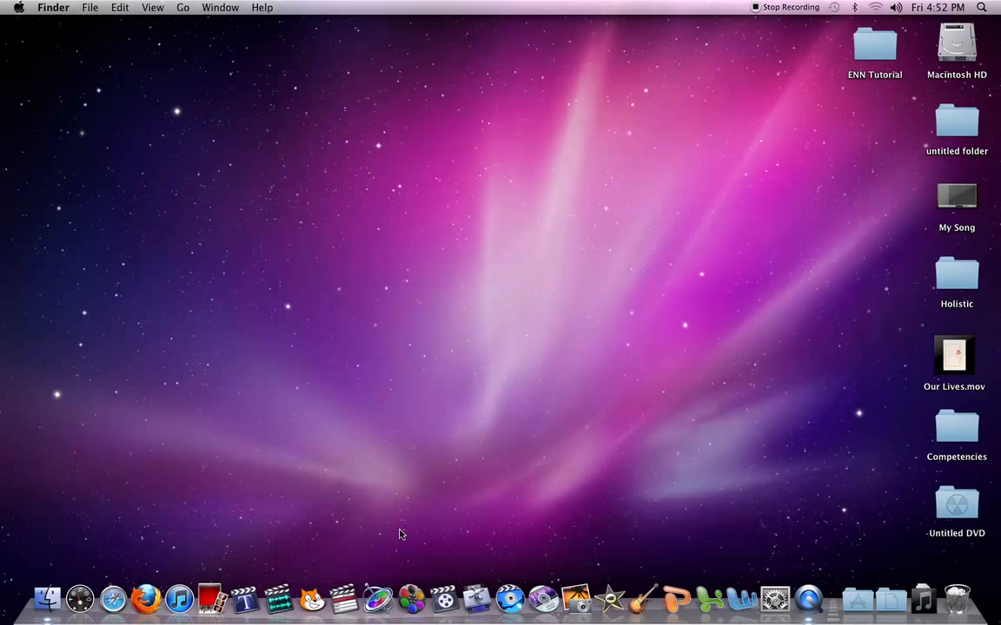
Step: Open Final Cut Pro and move the Timeline window down so it sits clear of the Browser
{"action": "left_click", "coordinate": [349, 596]}
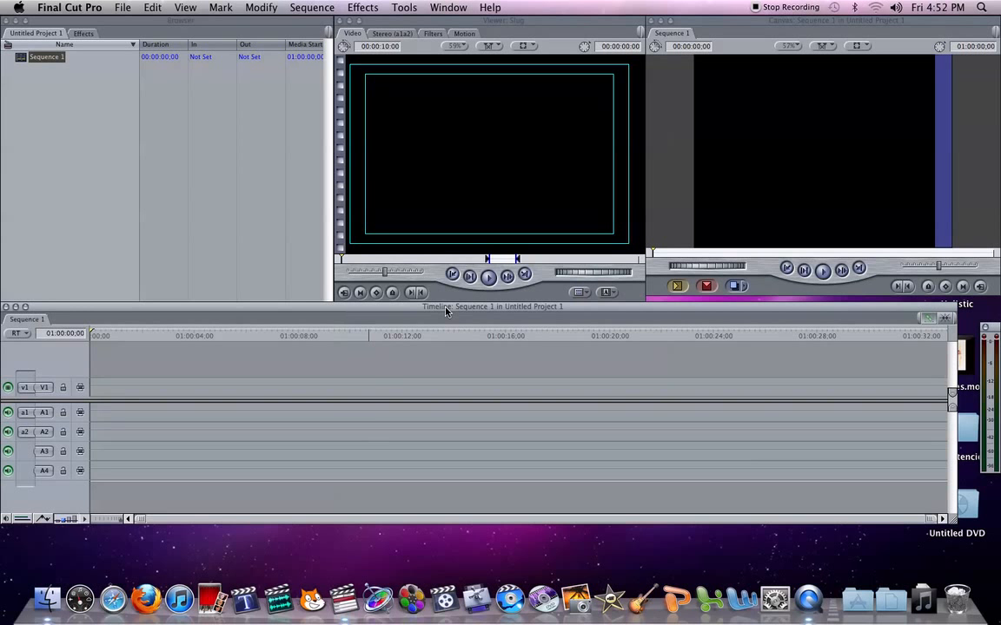
{"action": "left_click_drag", "start_coordinate": [450, 319], "coordinate": [450, 372]}
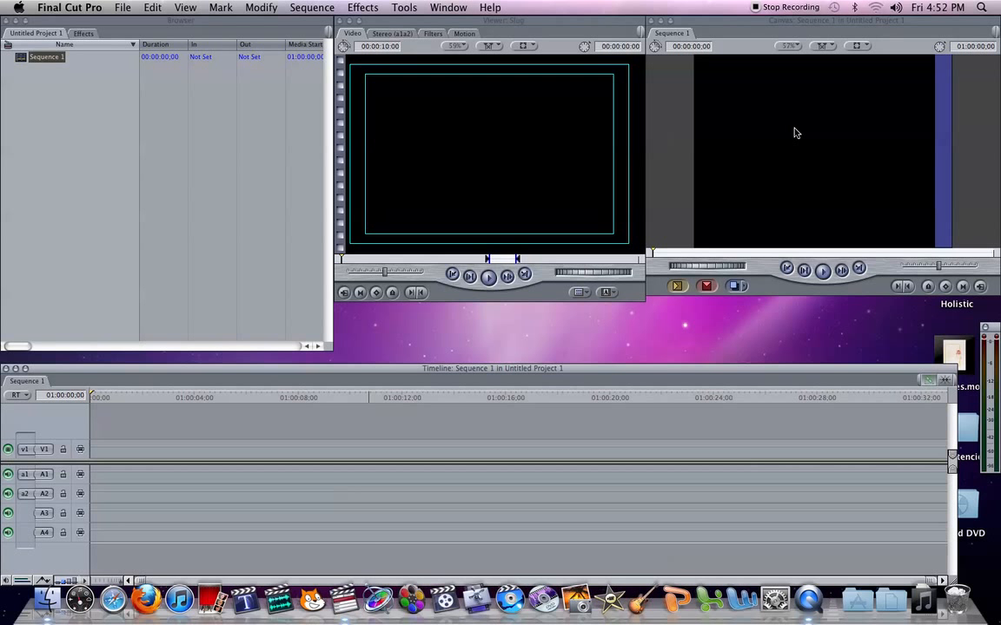
{"action": "left_click", "coordinate": [446, 8]}
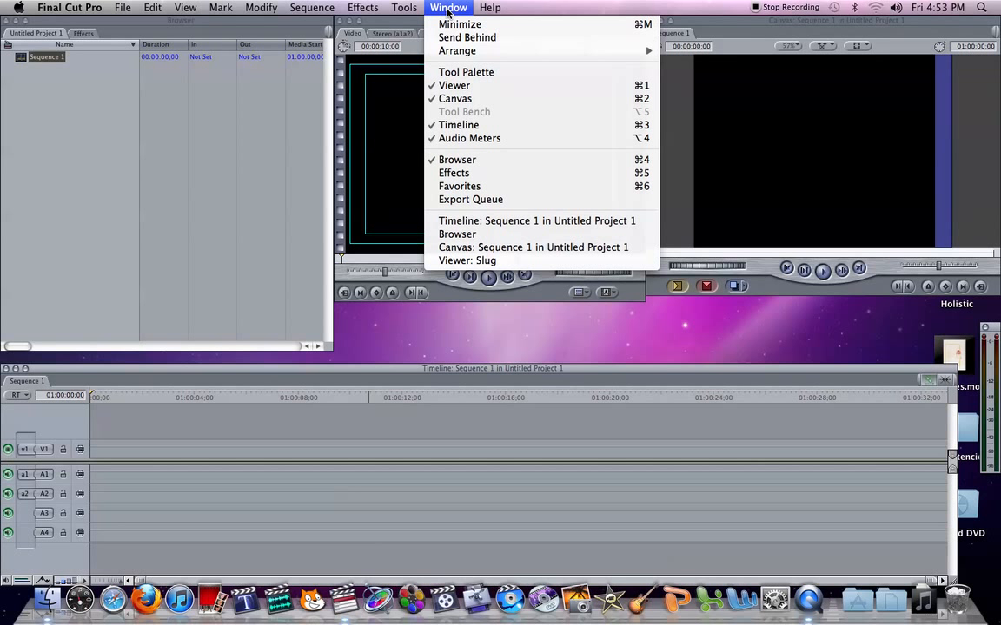
{"action": "left_click", "coordinate": [449, 10]}
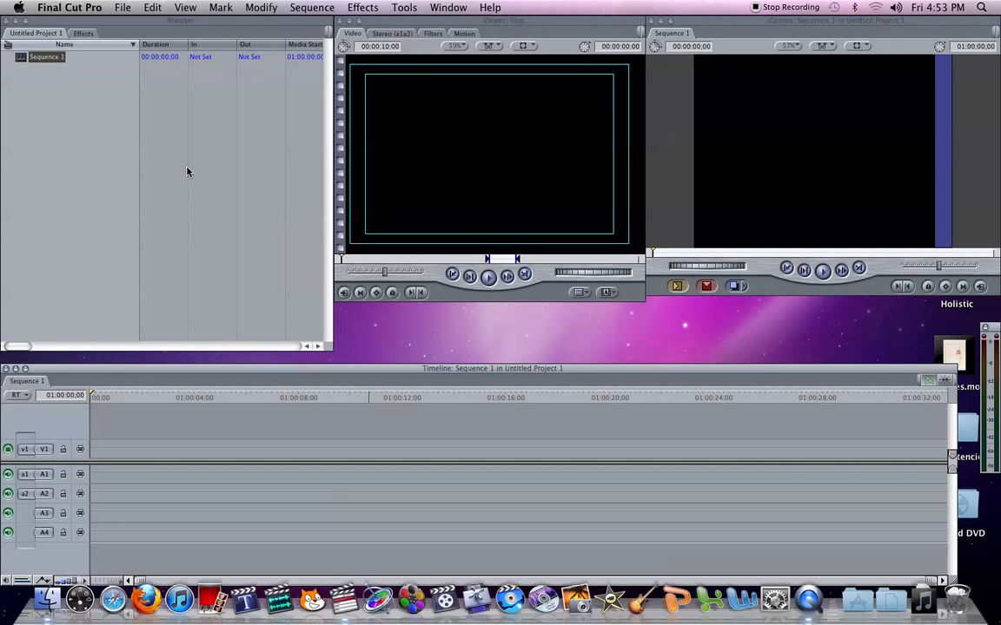
Step: Close the open untitled project and create a new project
{"action": "left_click", "coordinate": [123, 8]}
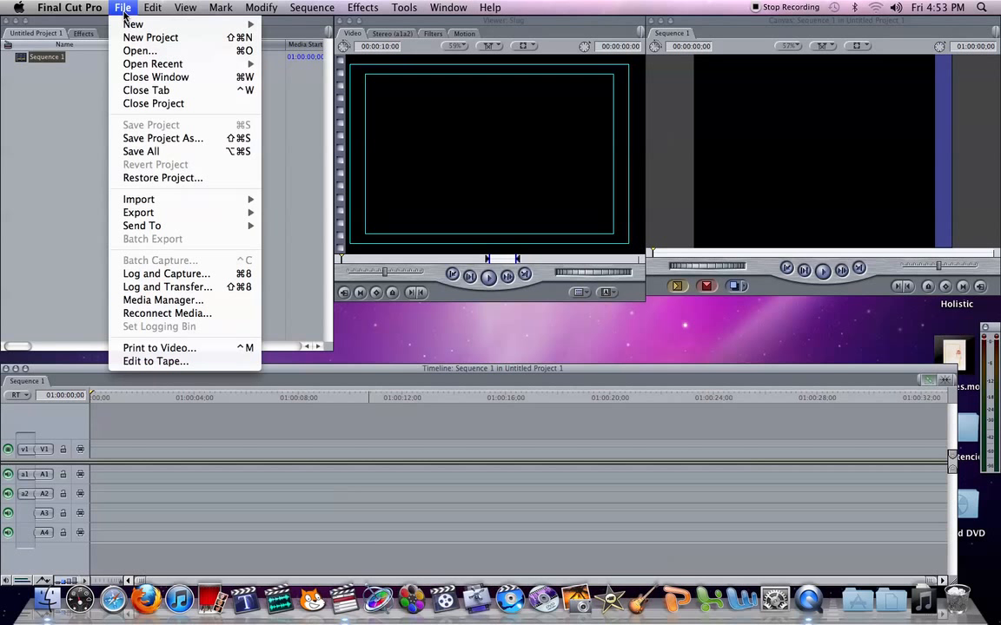
{"action": "left_click", "coordinate": [148, 104]}
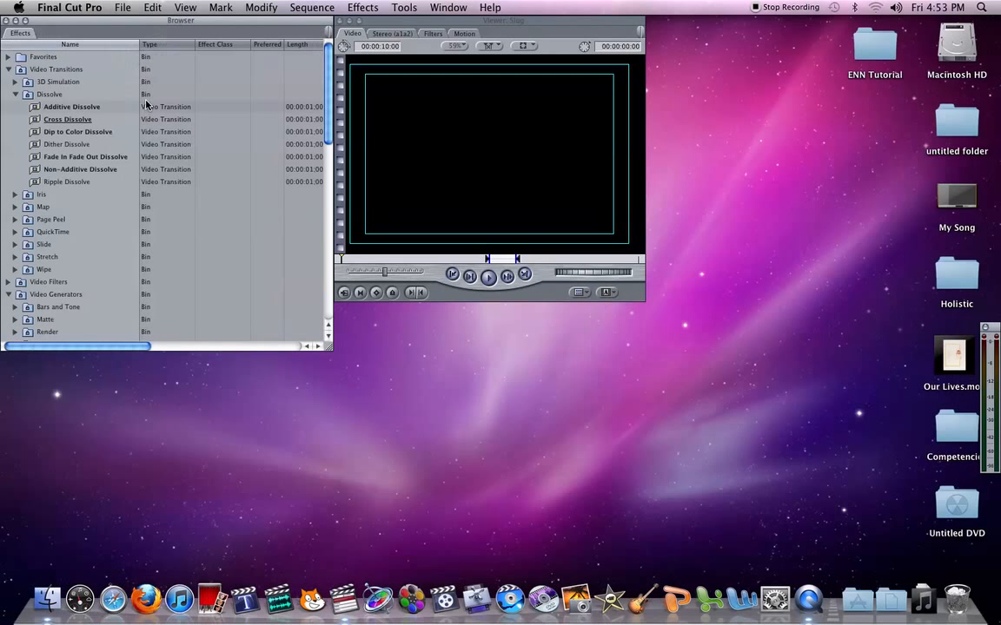
{"action": "left_click", "coordinate": [123, 9]}
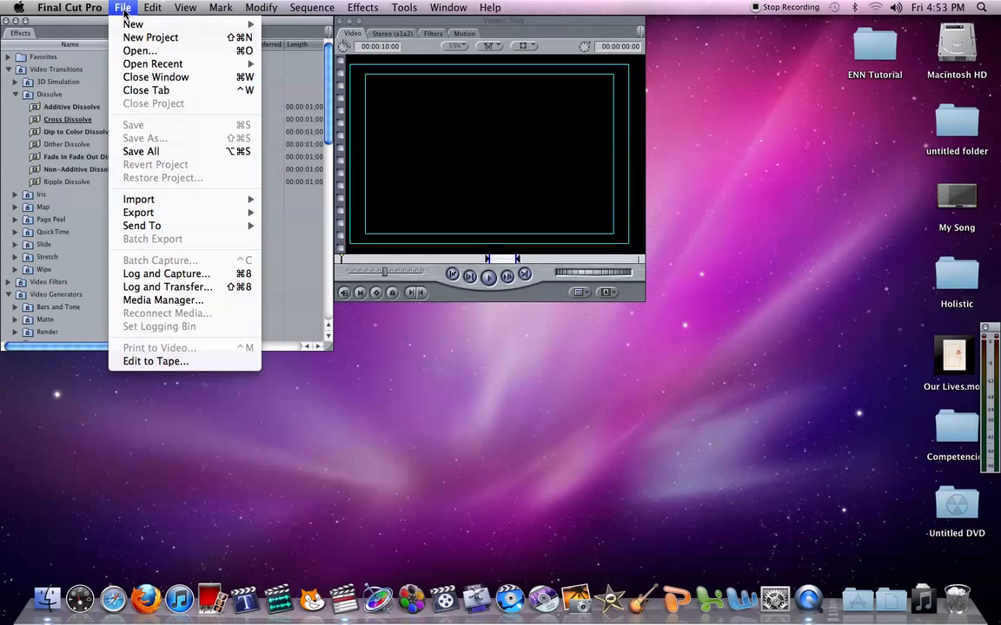
{"action": "left_click", "coordinate": [128, 37]}
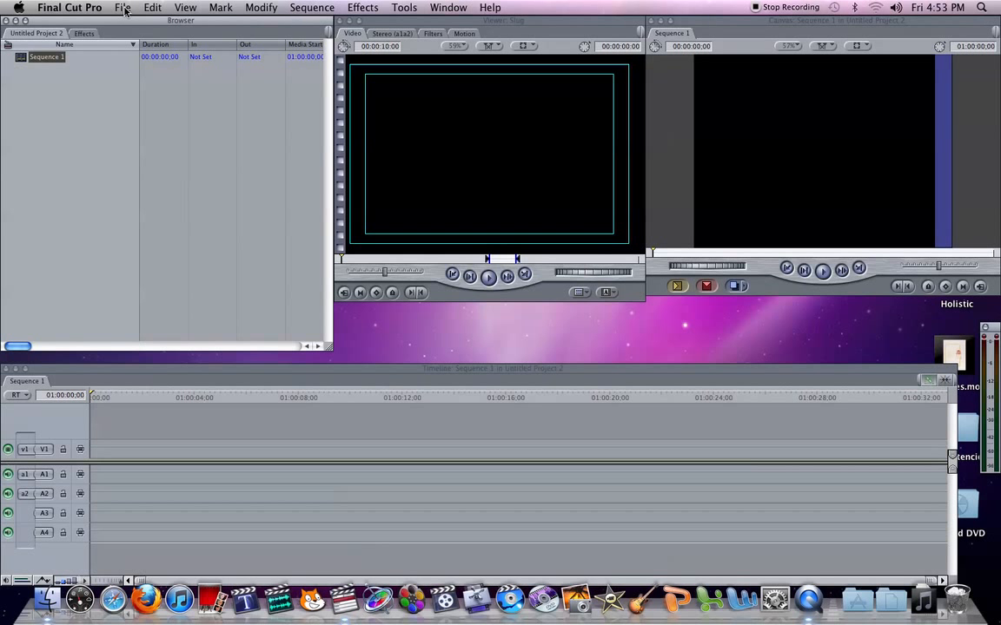
Step: Save the new project to the Desktop under the name "ENN Tutorial"
{"action": "left_click", "coordinate": [124, 10]}
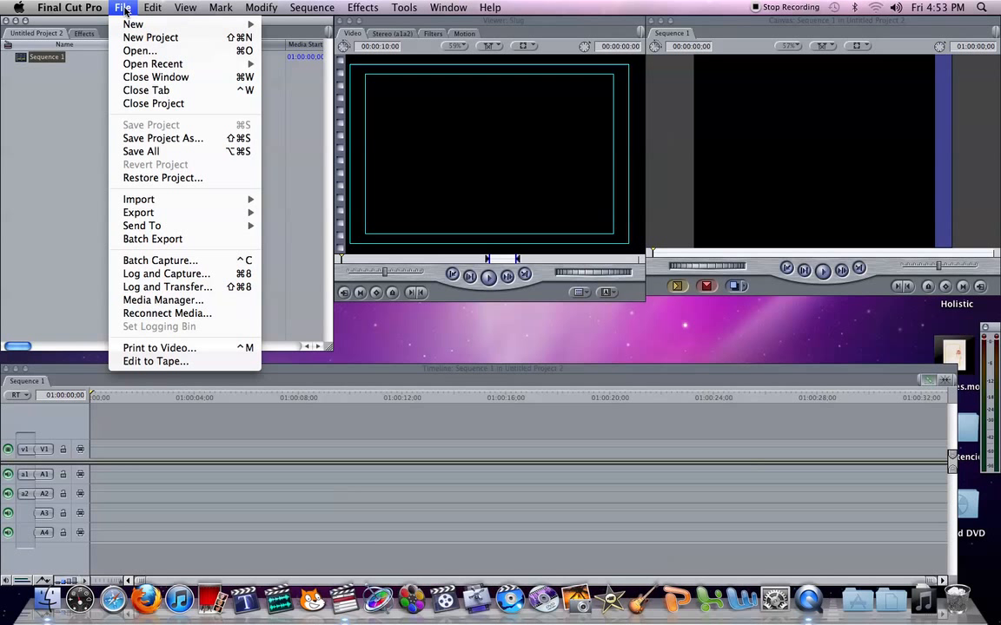
{"action": "left_click", "coordinate": [137, 139]}
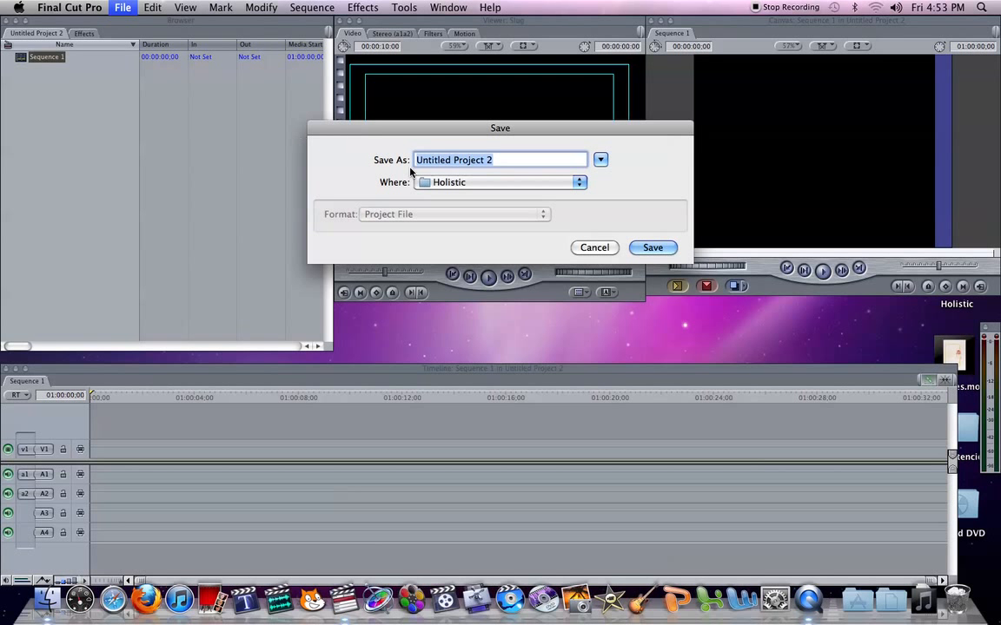
{"action": "left_click", "coordinate": [436, 185]}
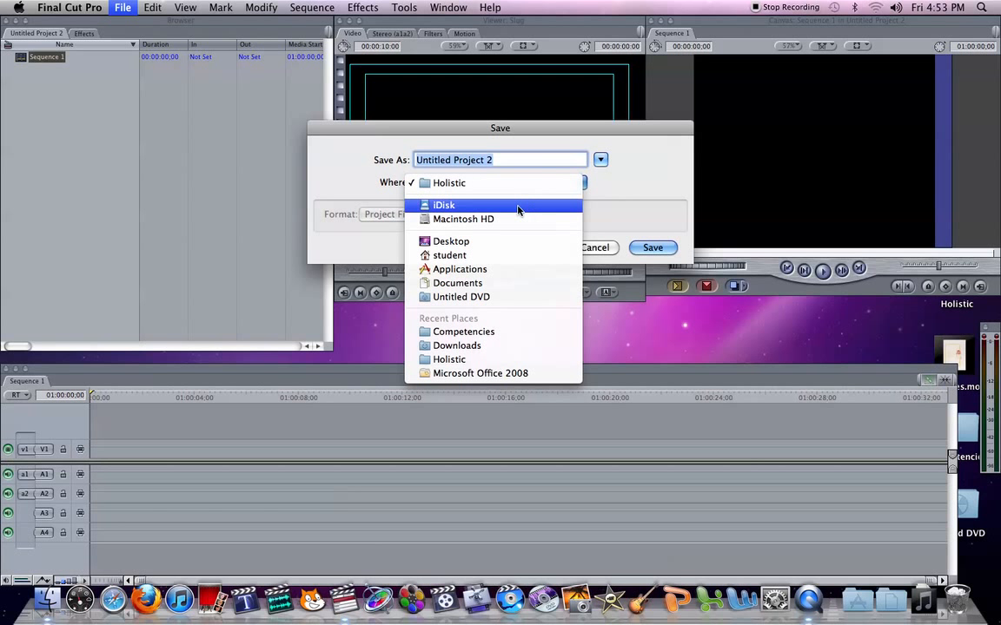
{"action": "left_click", "coordinate": [510, 242]}
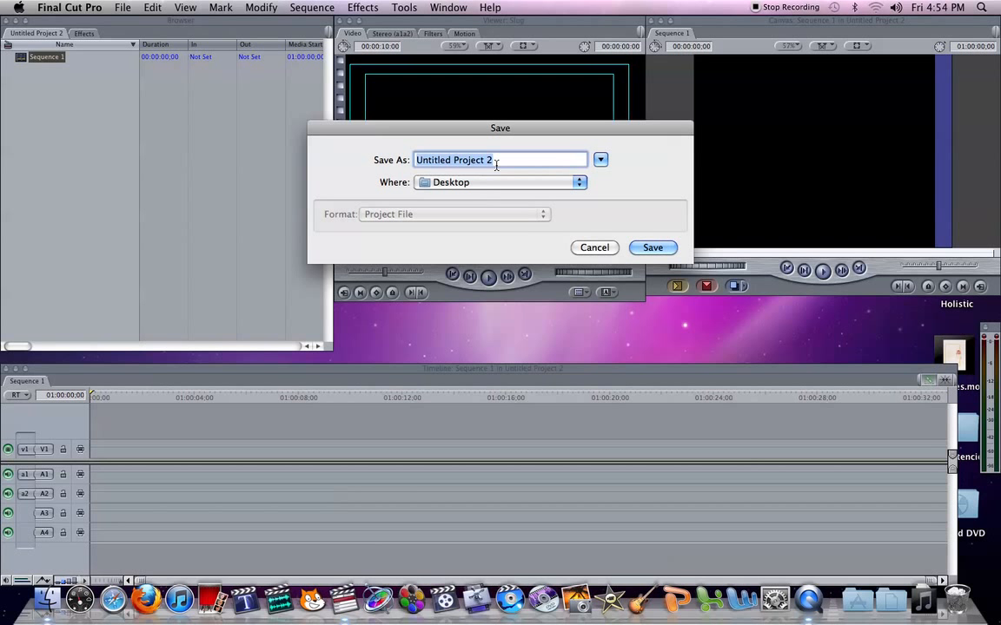
{"action": "type", "text": "ENN To"}
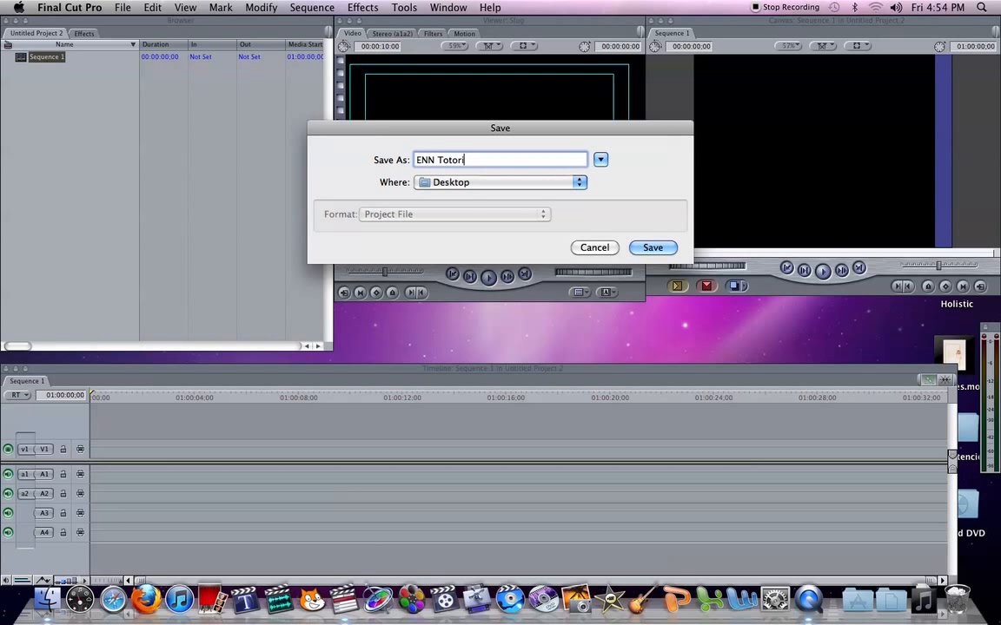
{"action": "type", "text": "to"}
{"action": "key", "text": "BackSpace"}
{"action": "key", "text": "BackSpace"}
{"action": "key", "text": "BackSpace"}
{"action": "type", "text": "utorial"}
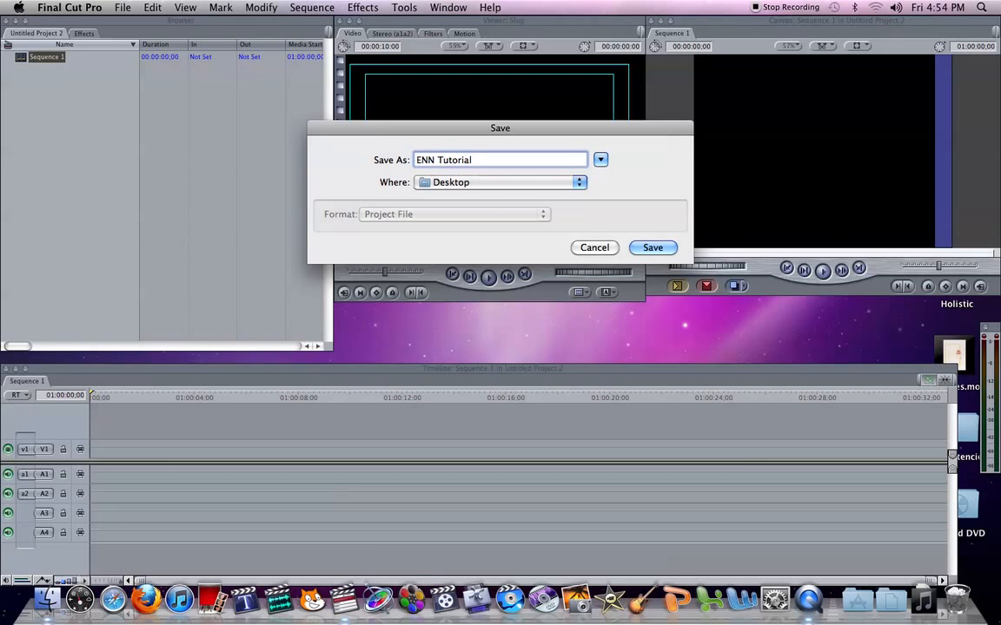
{"action": "left_click", "coordinate": [653, 248]}
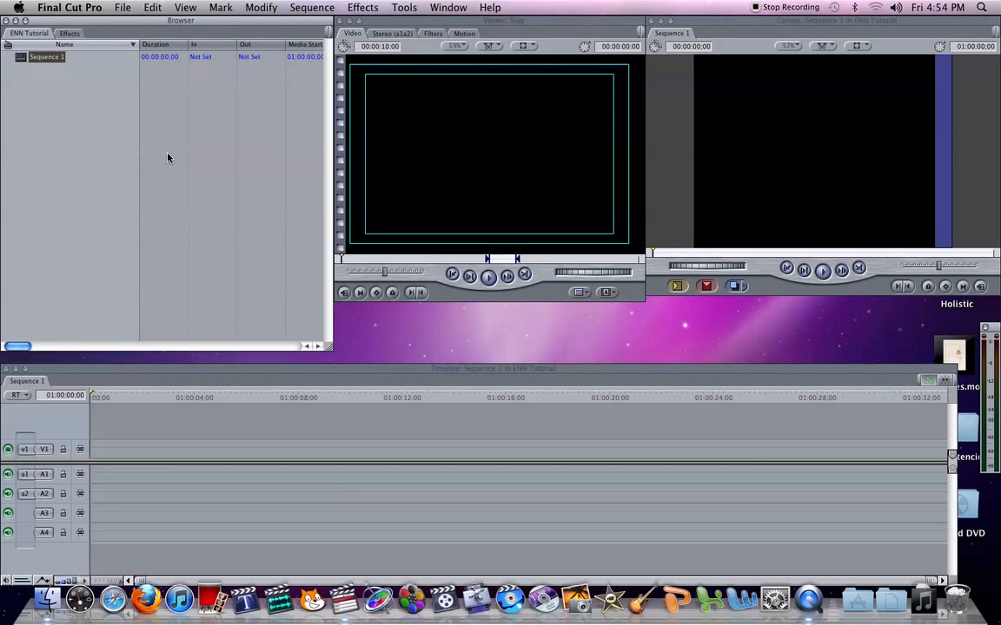
Step: In the System Settings, set the first scratch disk to the ENN Tutorial folder on the Desktop
{"action": "left_click", "coordinate": [93, 11]}
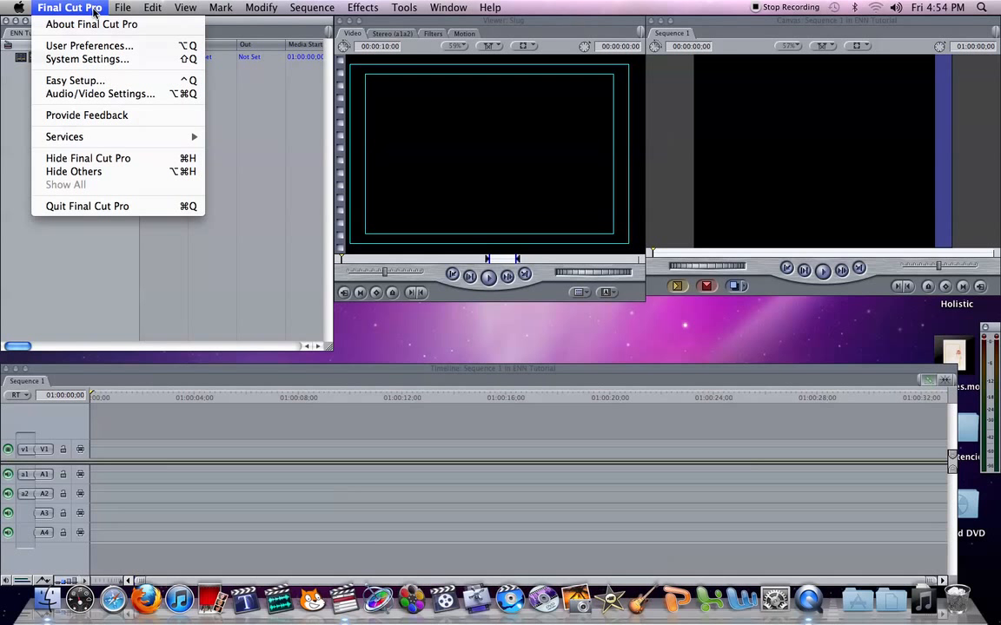
{"action": "left_click", "coordinate": [100, 59]}
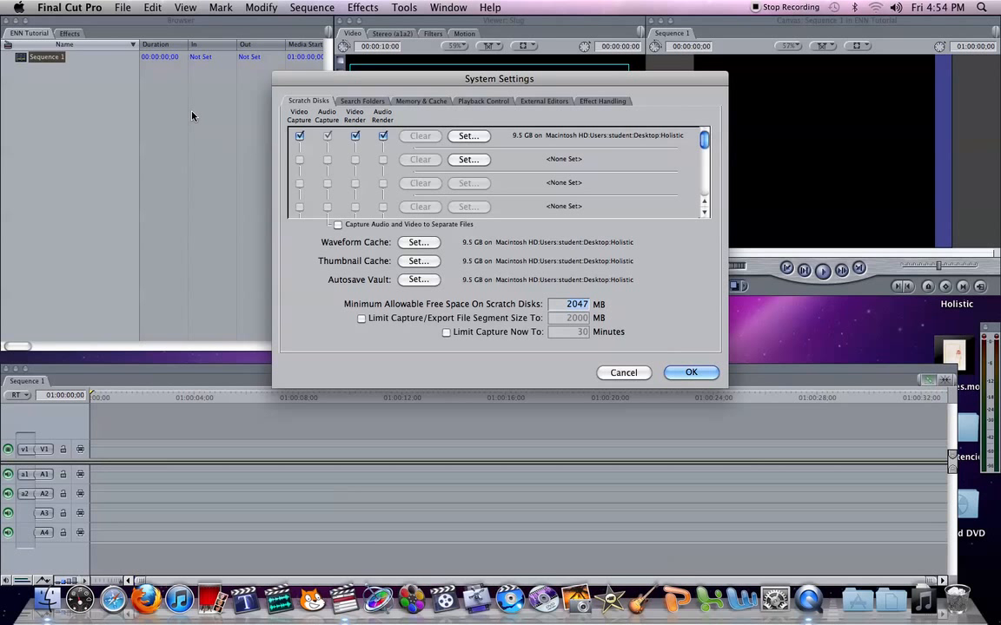
{"action": "left_click", "coordinate": [467, 139]}
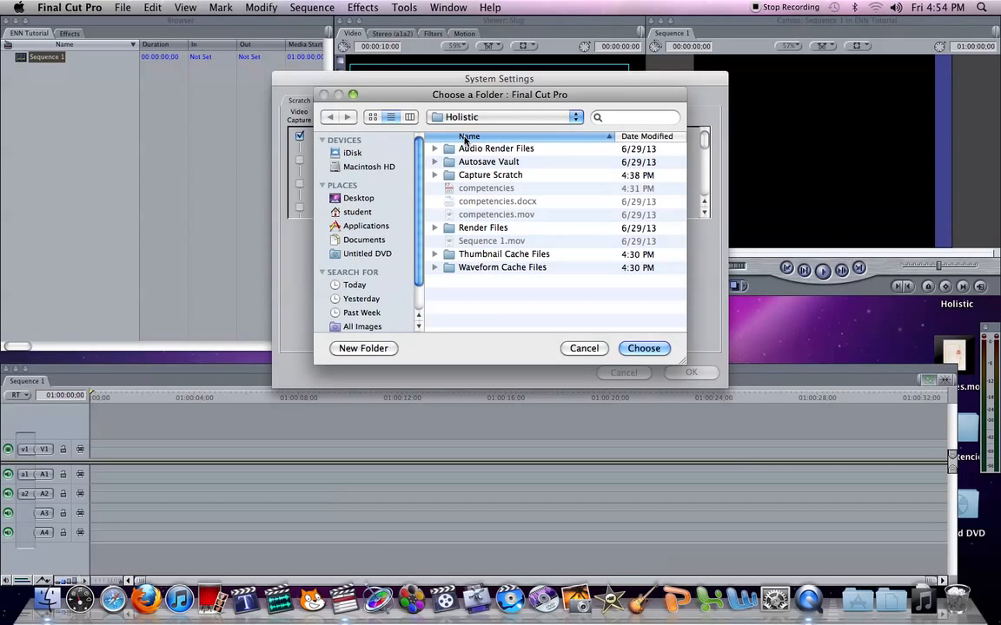
{"action": "left_click", "coordinate": [365, 200]}
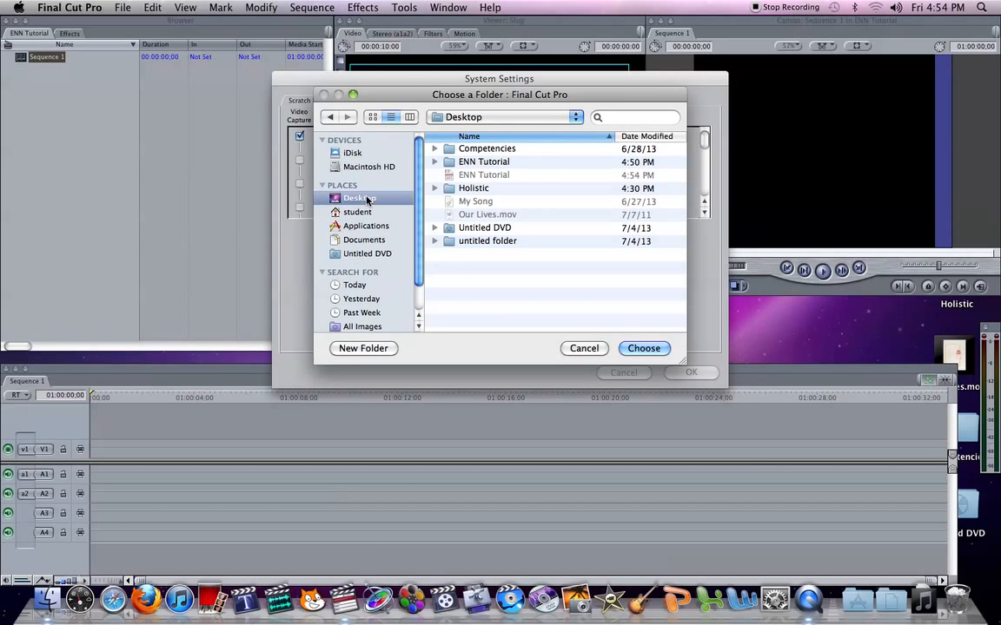
{"action": "left_click", "coordinate": [491, 164]}
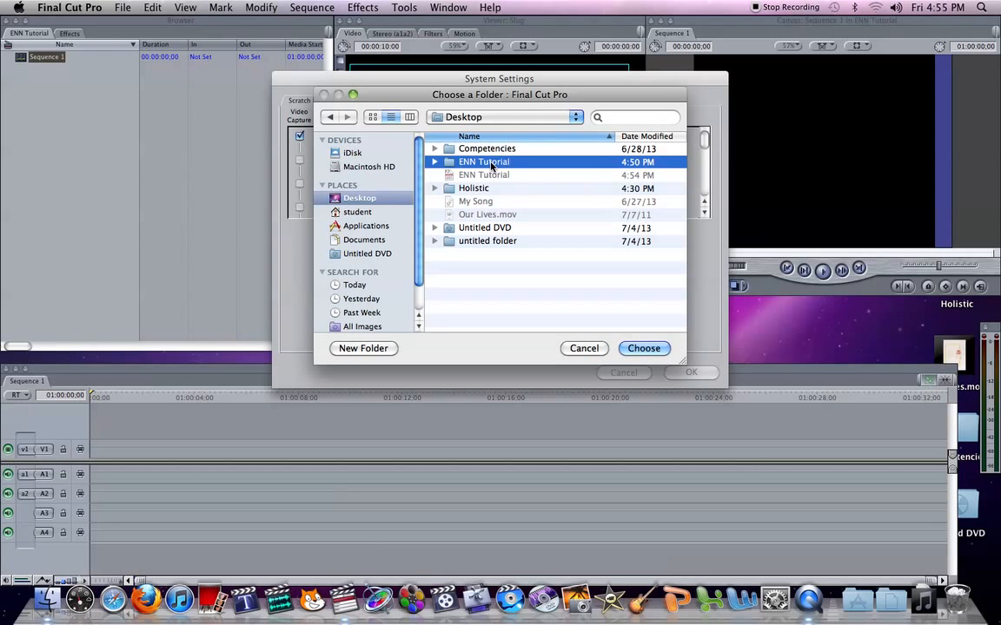
{"action": "left_click", "coordinate": [644, 348]}
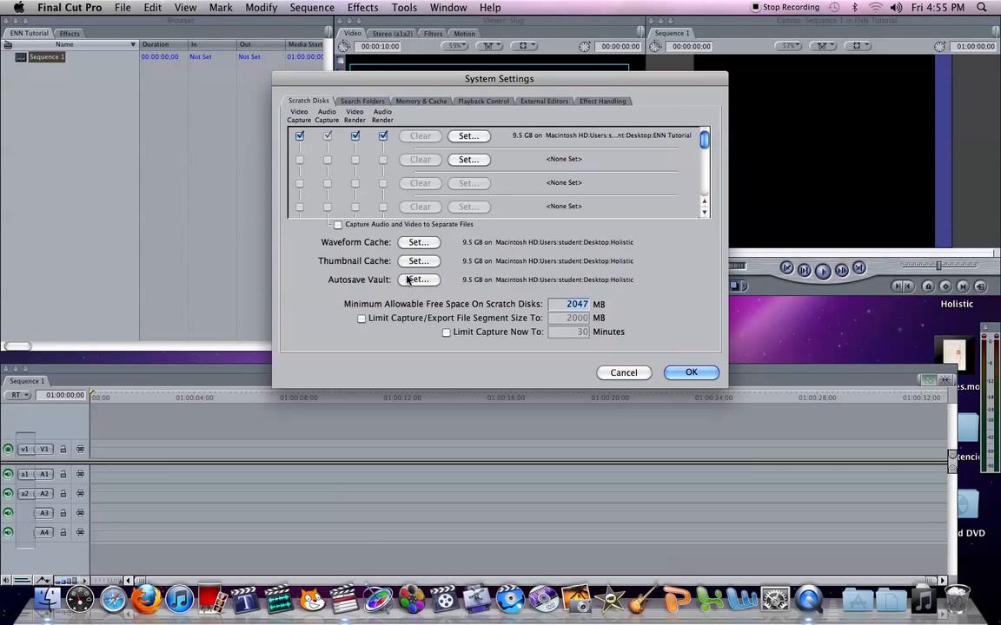
Step: Set the Waveform Cache location to the ENN Tutorial folder on the Desktop
{"action": "left_click", "coordinate": [419, 243]}
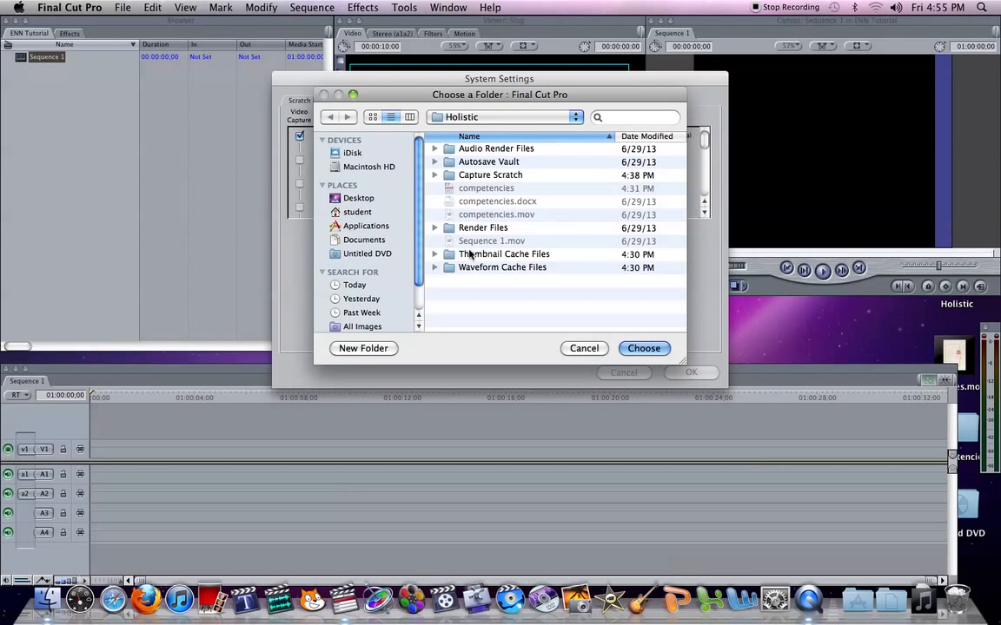
{"action": "left_click", "coordinate": [365, 199]}
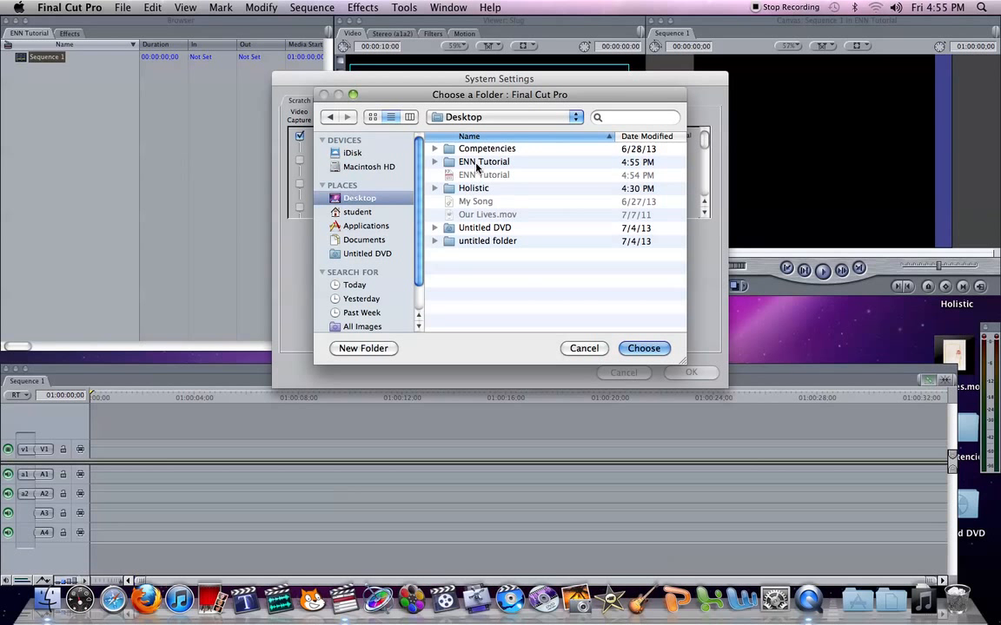
{"action": "left_click", "coordinate": [476, 164]}
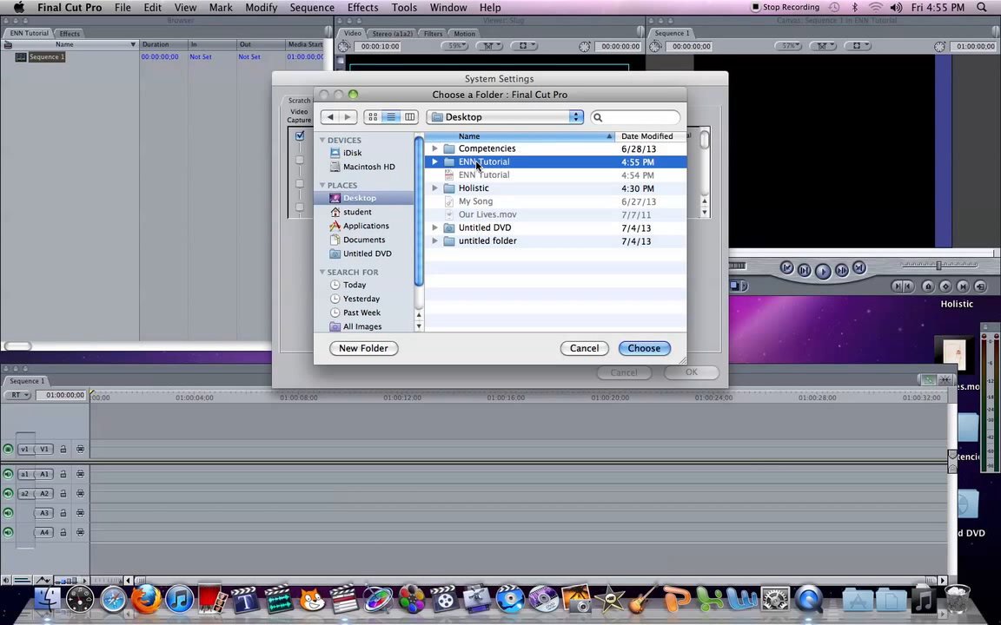
{"action": "key", "text": "Return"}
Step: Set the Thumbnail Cache location to the ENN Tutorial folder on the Desktop
{"action": "left_click", "coordinate": [410, 262]}
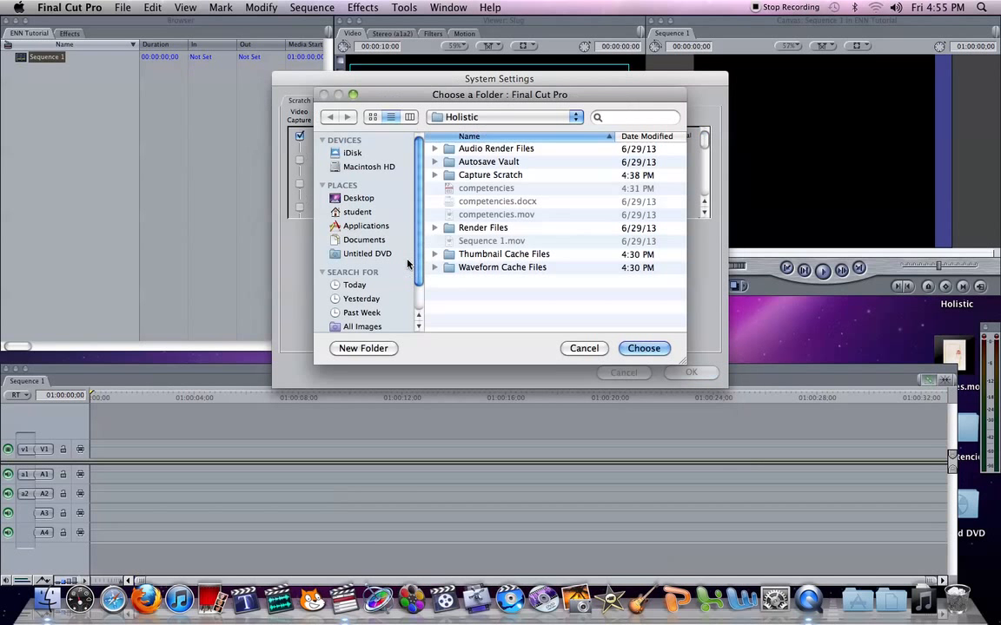
{"action": "left_click", "coordinate": [365, 199]}
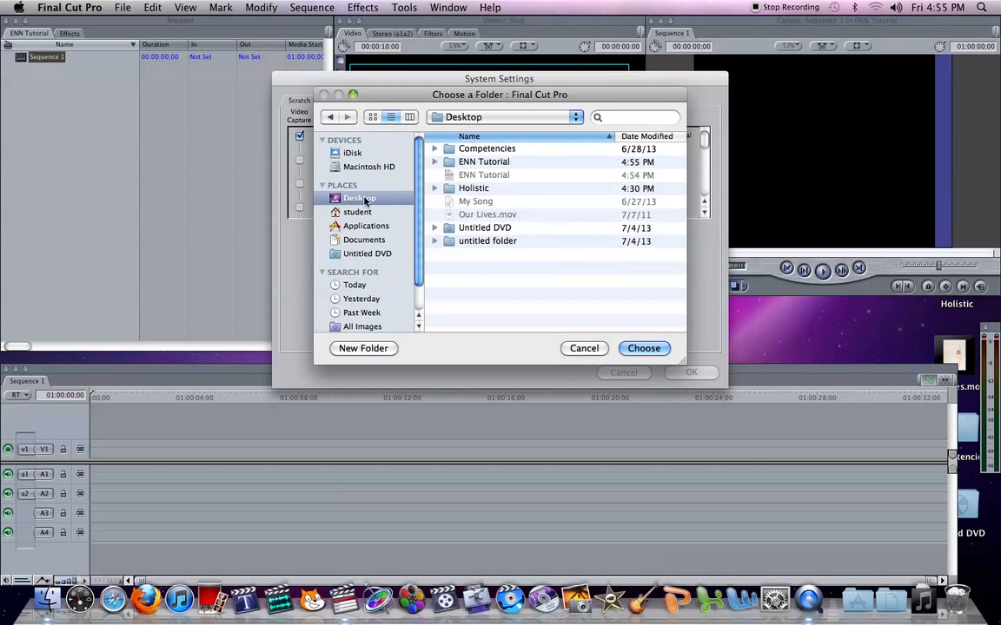
{"action": "left_click", "coordinate": [449, 163]}
{"action": "key", "text": "Return"}
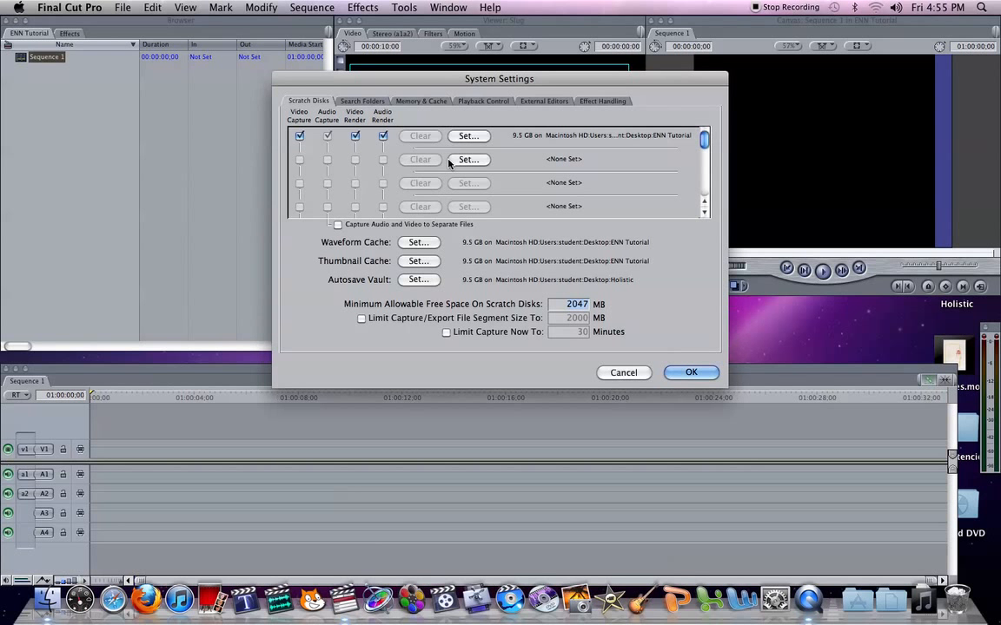
Step: Set the Autosave Vault location to the ENN Tutorial folder on the Desktop and accept the System Settings
{"action": "left_click", "coordinate": [419, 279]}
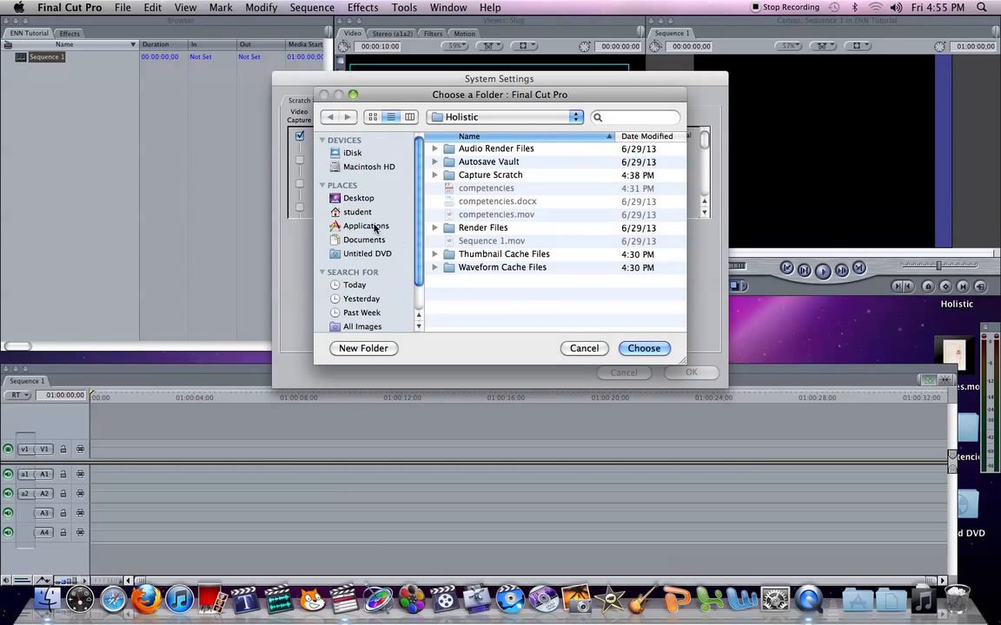
{"action": "left_click", "coordinate": [364, 198]}
{"action": "left_click", "coordinate": [451, 162]}
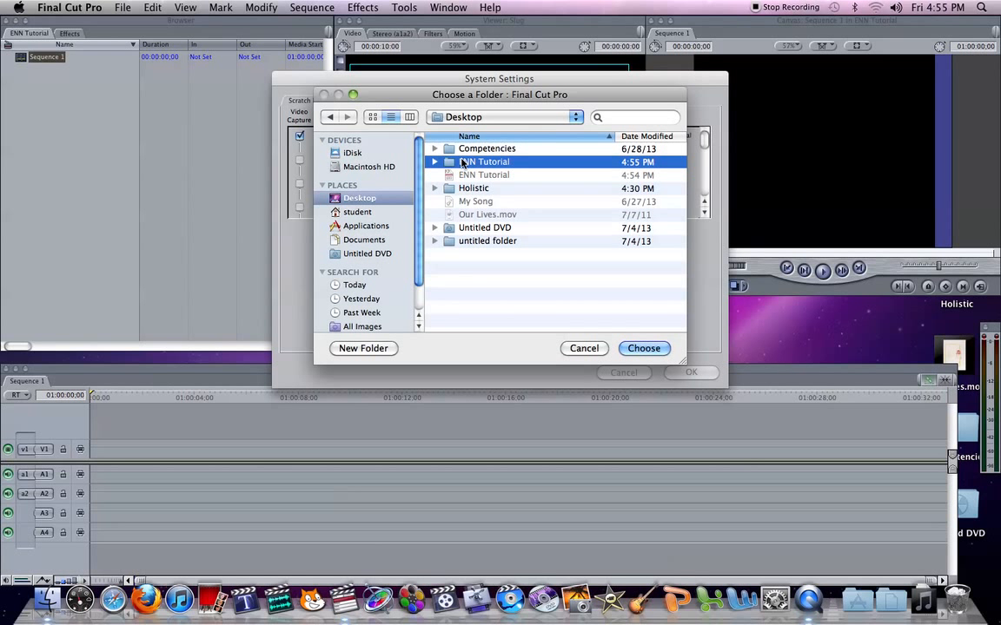
{"action": "key", "text": "Return"}
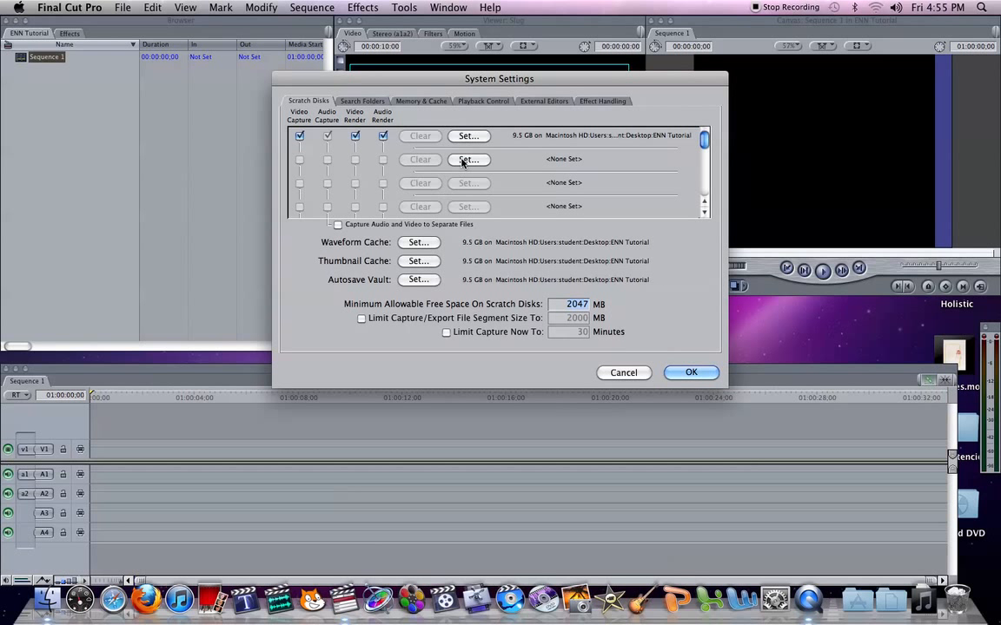
{"action": "left_click", "coordinate": [691, 373]}
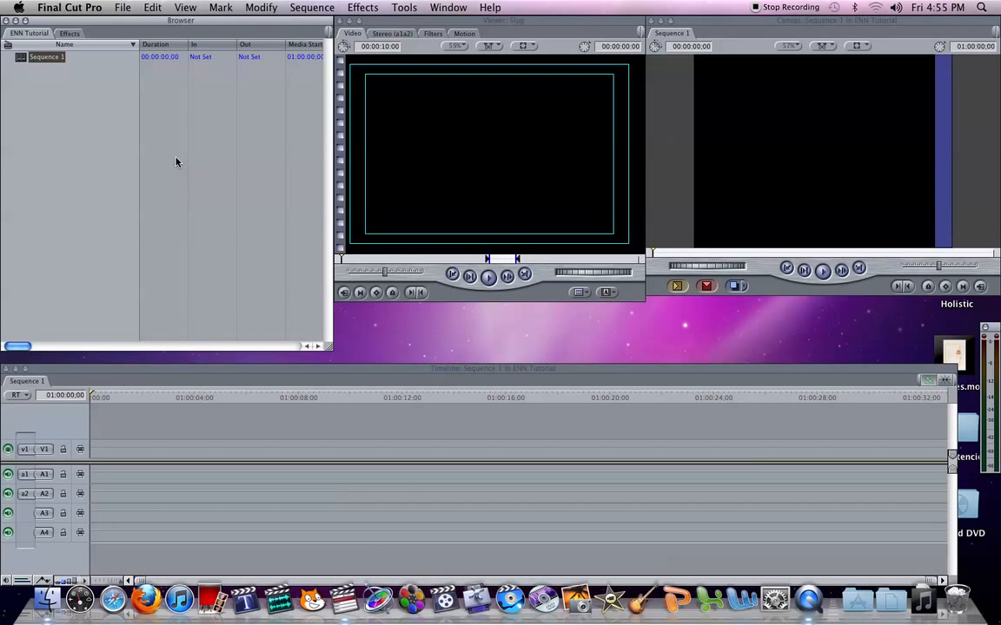
Step: Open Log and Capture, play the tape, and capture a first clip with Capture Now, stopping after about 15 seconds
{"action": "left_click", "coordinate": [122, 8]}
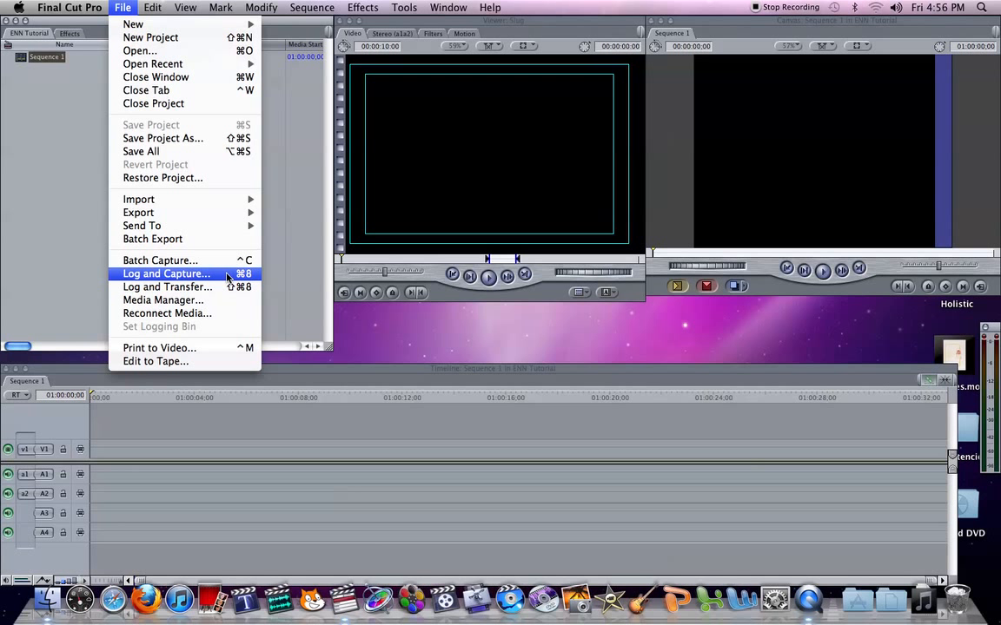
{"action": "left_click", "coordinate": [230, 277]}
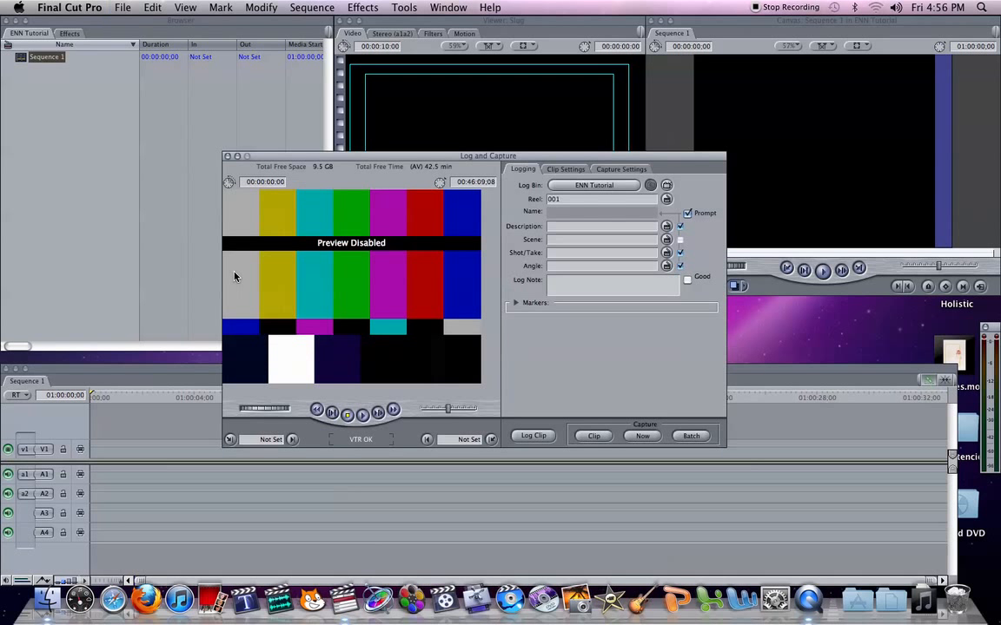
{"action": "left_click", "coordinate": [363, 415]}
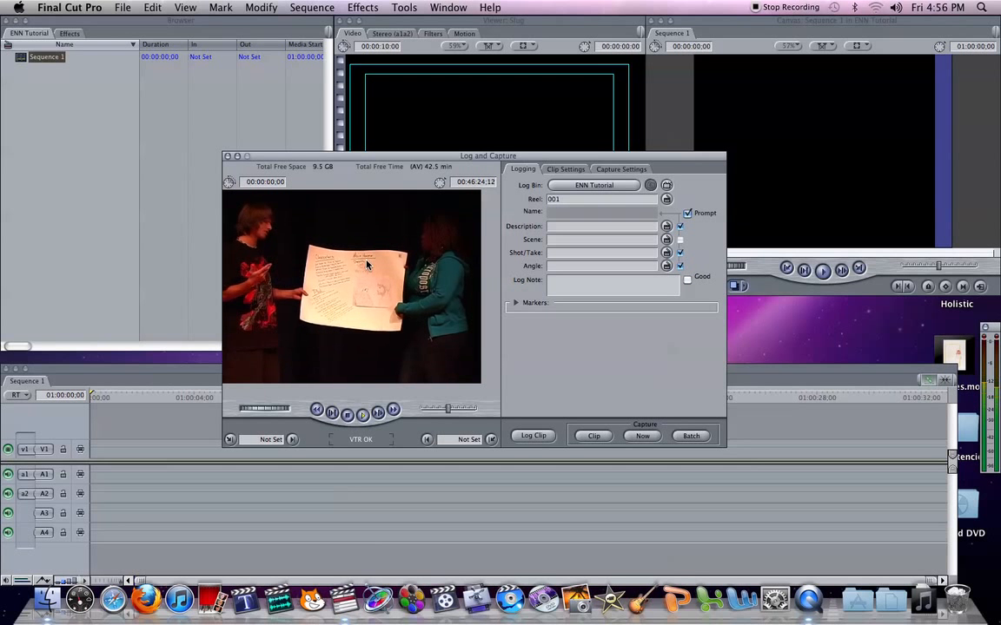
{"action": "left_click", "coordinate": [643, 436]}
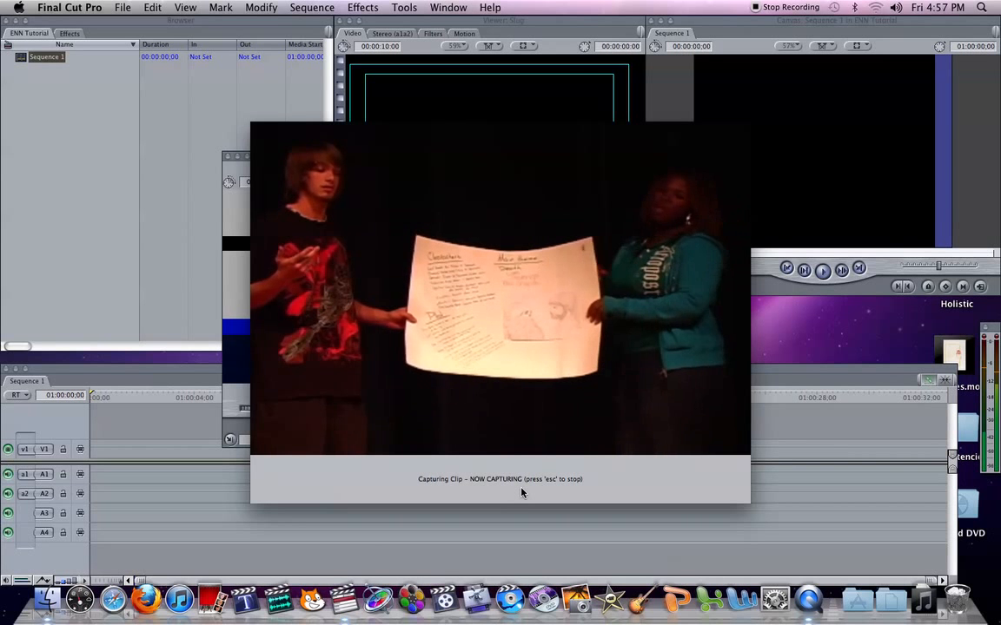
{"action": "key", "text": "Escape"}
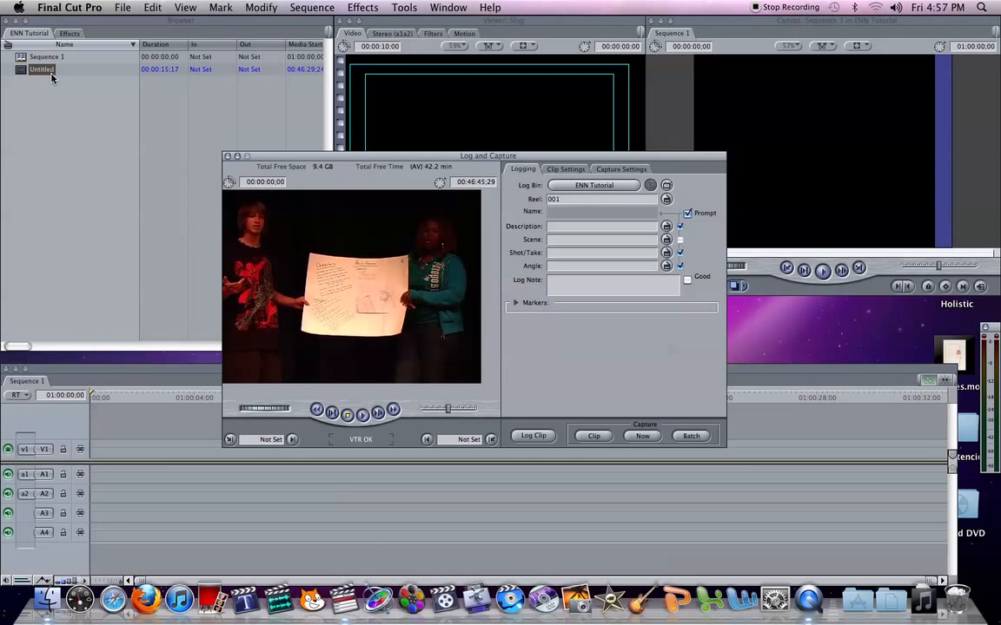
Step: Play the tape again, capture a second clip of about 13 seconds with Capture Now, and close Log and Capture
{"action": "left_click", "coordinate": [299, 156]}
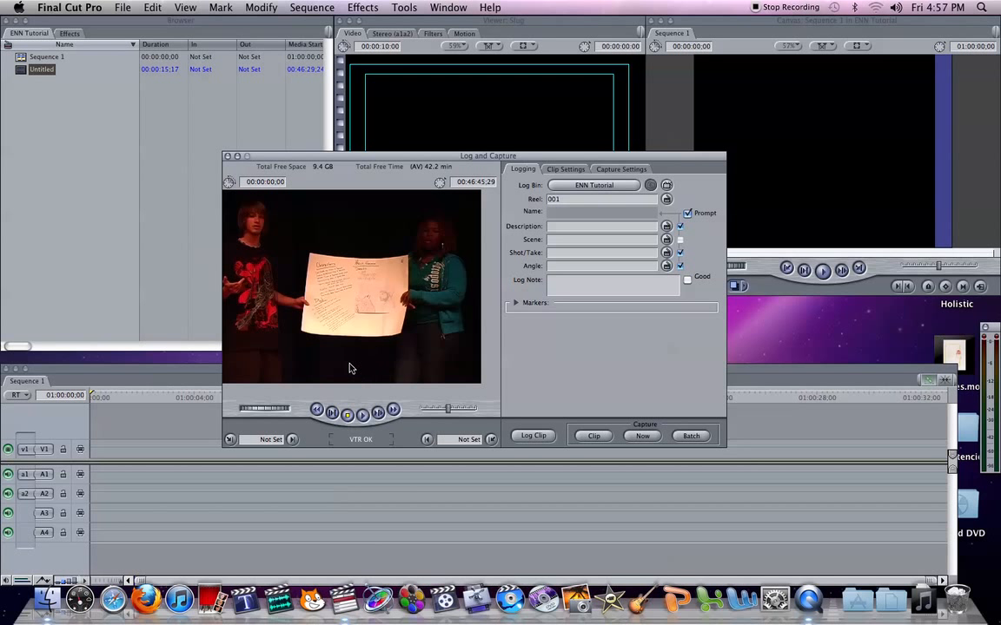
{"action": "left_click", "coordinate": [363, 416]}
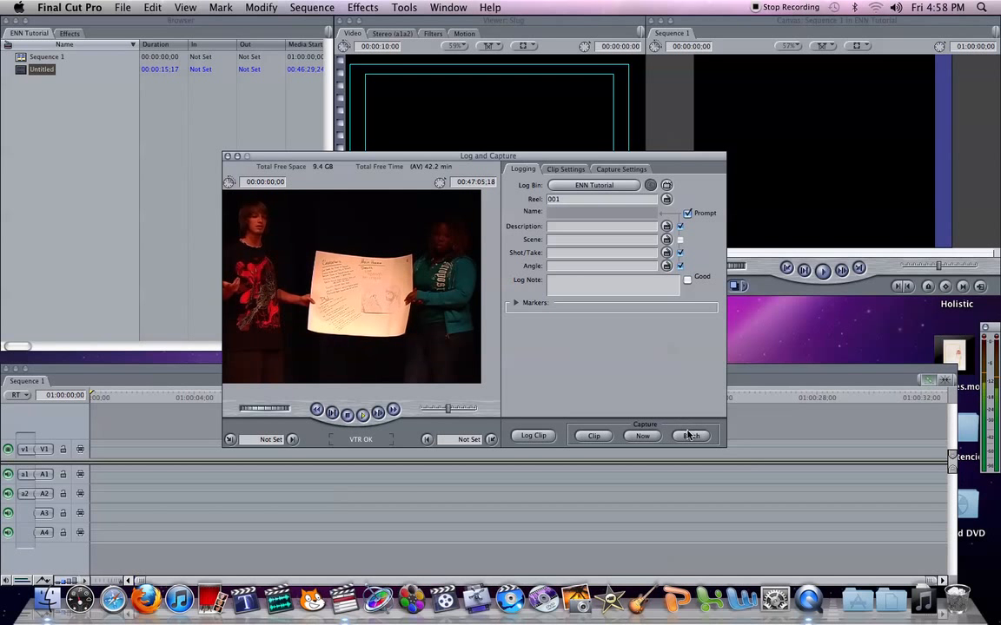
{"action": "left_click", "coordinate": [643, 436]}
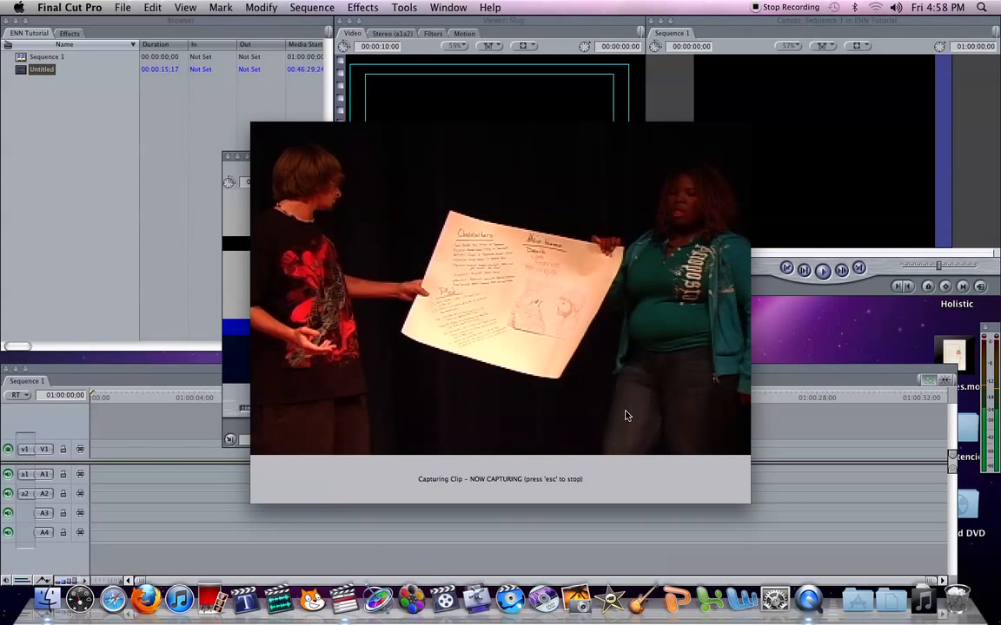
{"action": "key", "text": "Escape"}
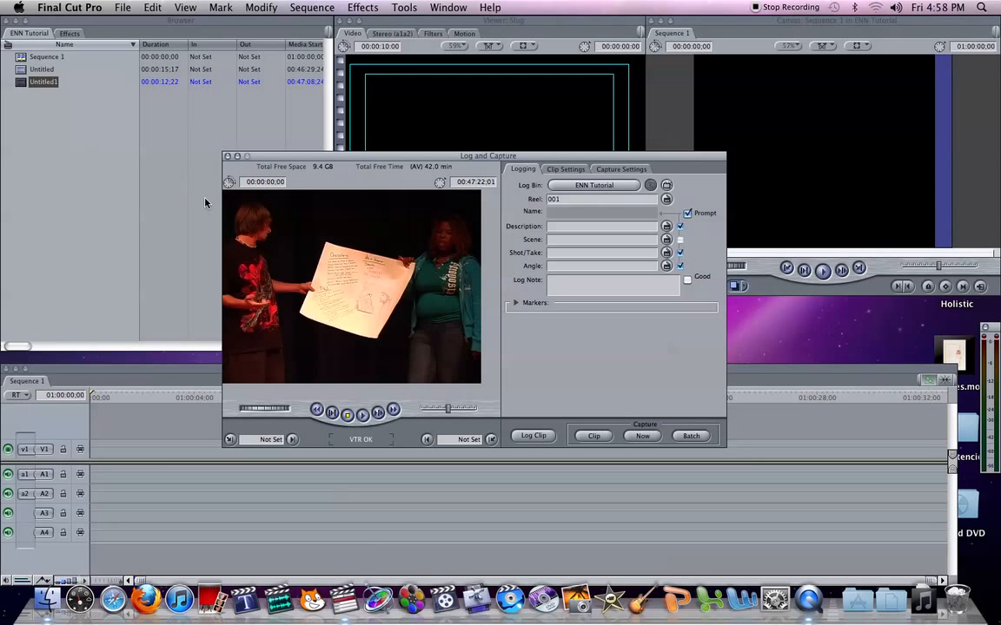
{"action": "left_click", "coordinate": [227, 157]}
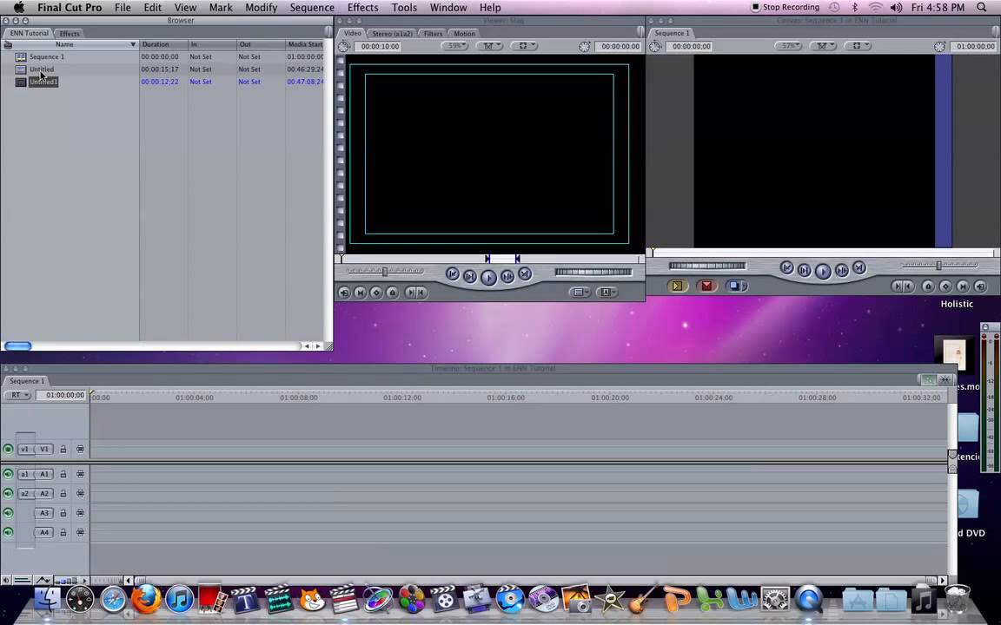
Step: Rename the first captured clip in the Browser as "OPening shot"
{"action": "left_click", "coordinate": [41, 69]}
{"action": "left_click", "coordinate": [40, 72]}
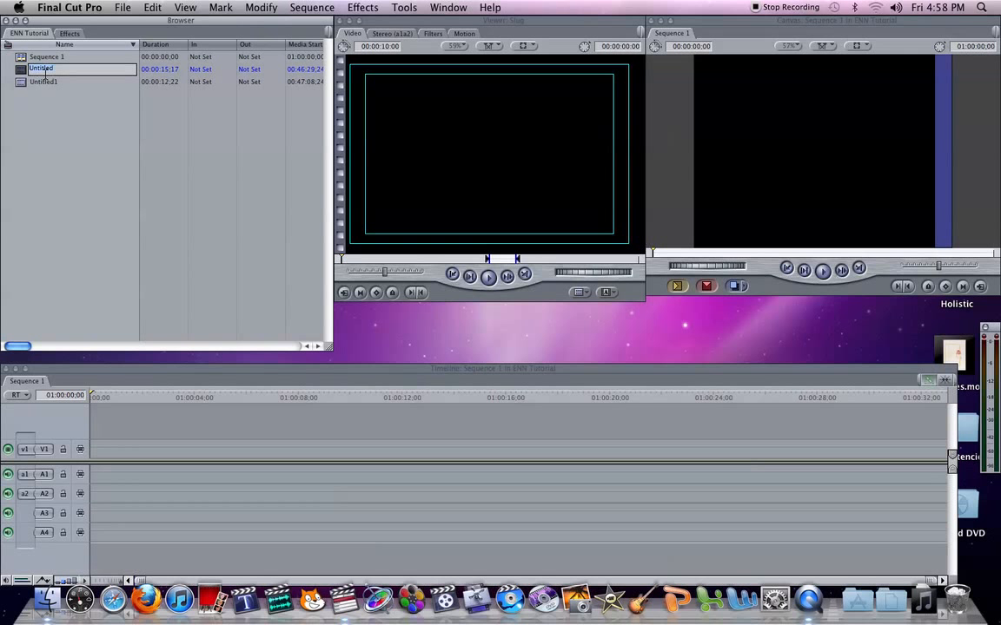
{"action": "type", "text": "Of"}
{"action": "type", "text": "ening"}
{"action": "type", "text": " shot"}
{"action": "key", "text": "Return"}
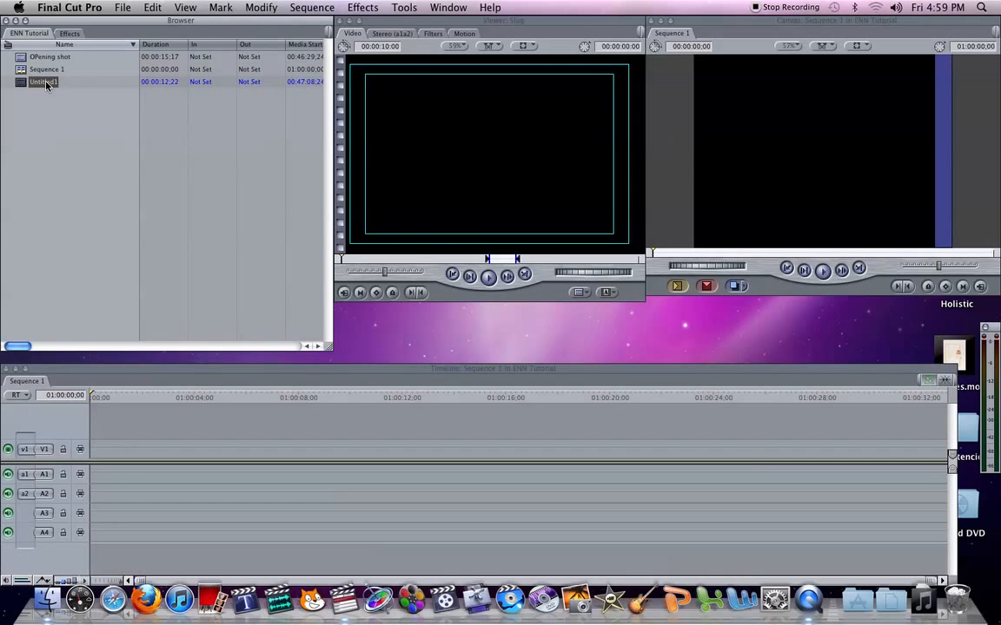
Step: Rename the second captured clip in the Browser as "second shot/scene"
{"action": "left_click", "coordinate": [46, 83]}
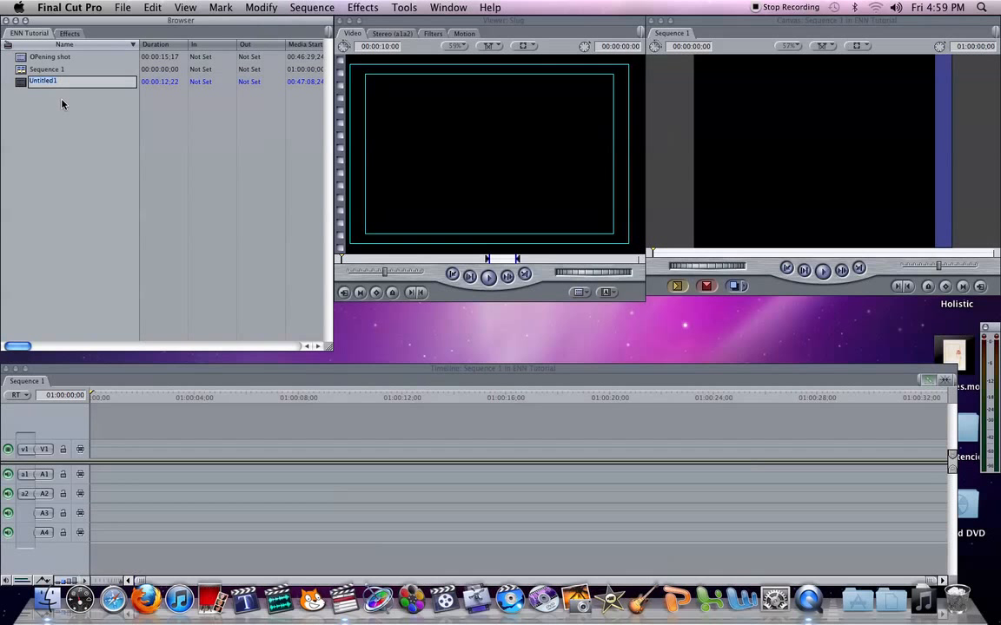
{"action": "type", "text": "second shot/scene"}
{"action": "left_click", "coordinate": [47, 120]}
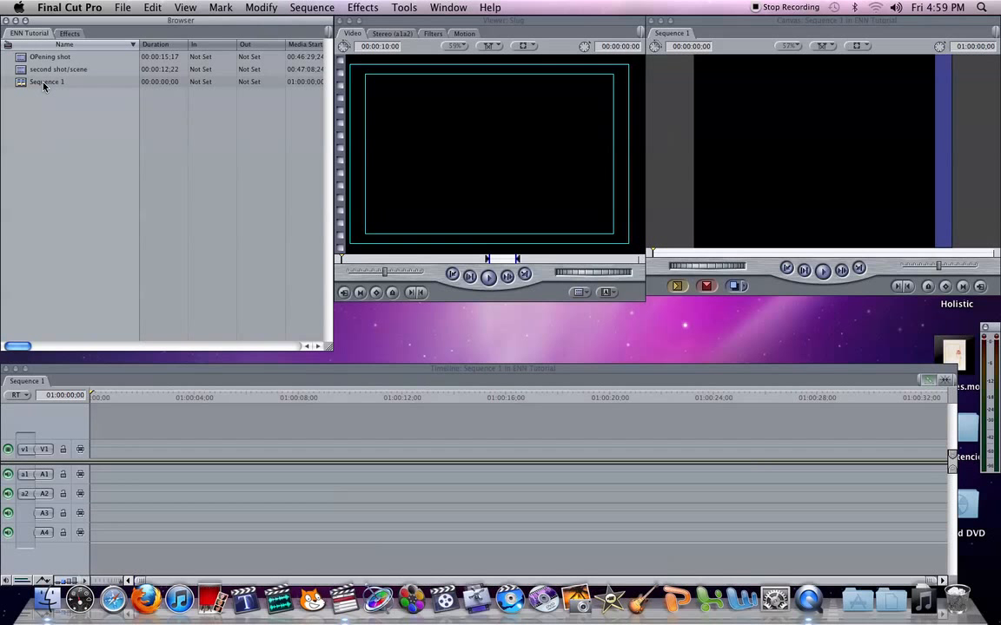
{"action": "left_click", "coordinate": [60, 91]}
Step: Load the OPening shot clip into the Viewer, play it, and mark an In point at 00:46:33;15
{"action": "double_click", "coordinate": [43, 57]}
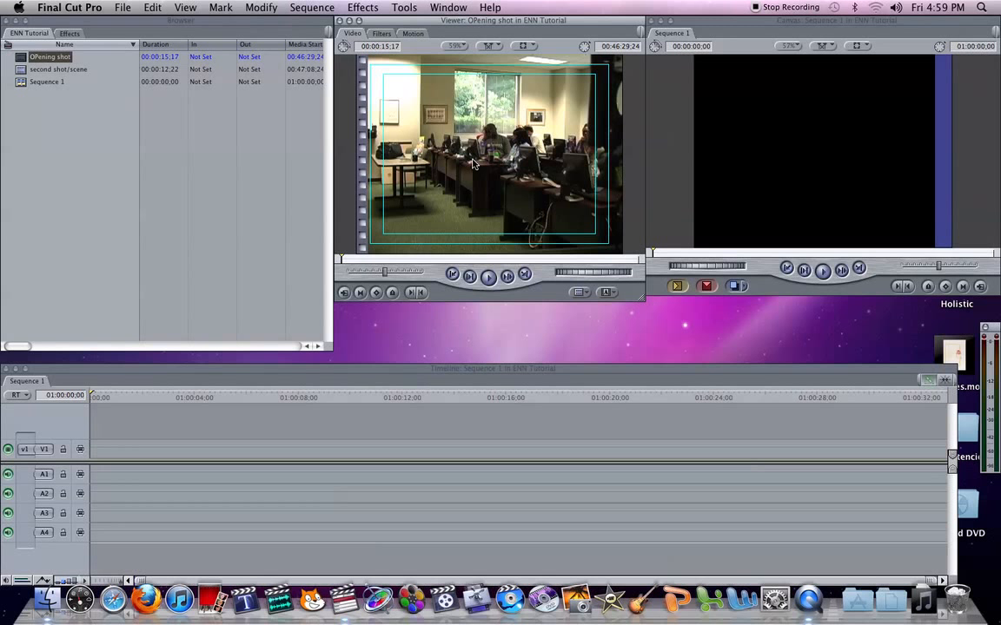
{"action": "left_click", "coordinate": [488, 278]}
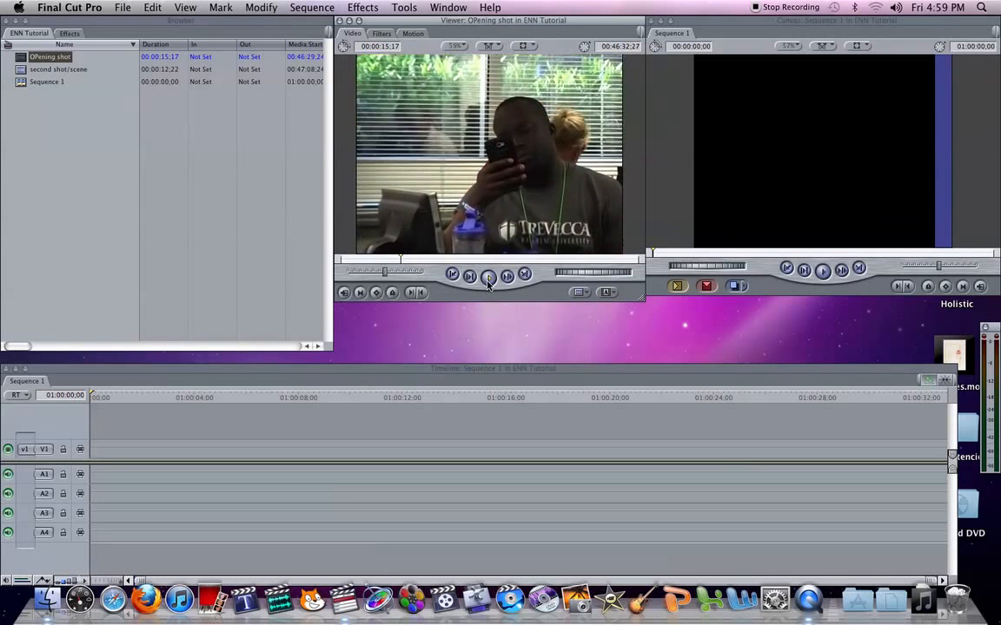
{"action": "left_click", "coordinate": [488, 284]}
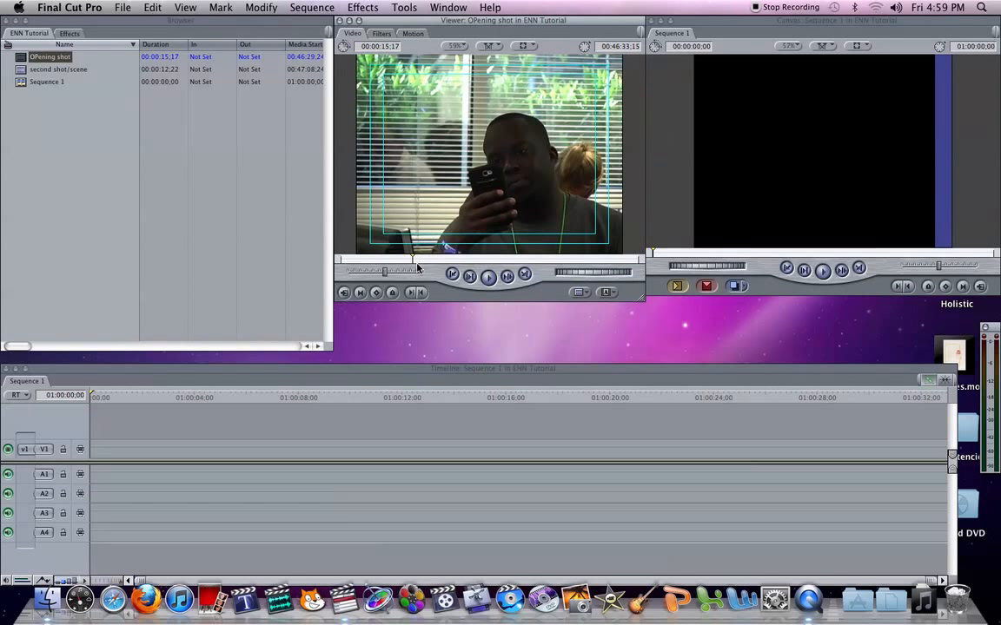
{"action": "key", "text": "i"}
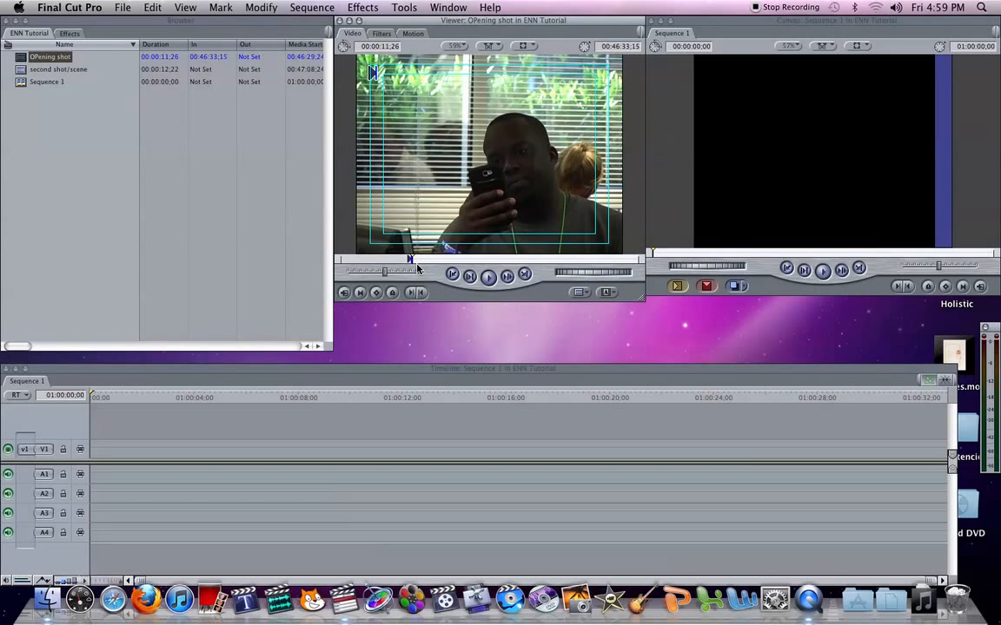
Step: Mark an Out point at 00:46:38;15 and place the marked OPening shot section at the start of track V1
{"action": "left_click", "coordinate": [488, 276]}
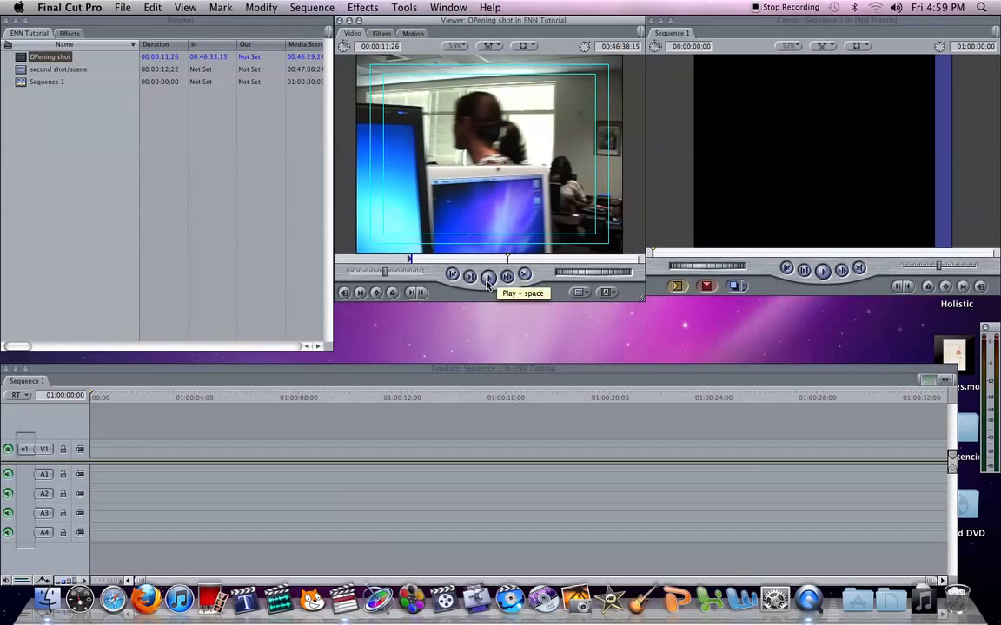
{"action": "key", "text": "o"}
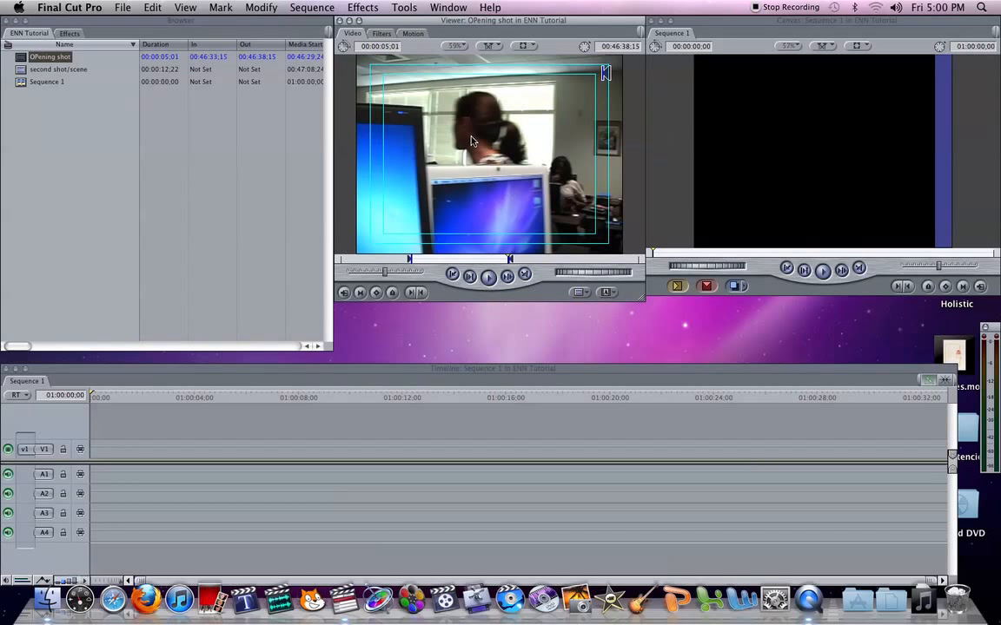
{"action": "left_click_drag", "start_coordinate": [410, 332], "coordinate": [142, 455]}
{"action": "left_click_drag", "start_coordinate": [220, 395], "coordinate": [151, 409]}
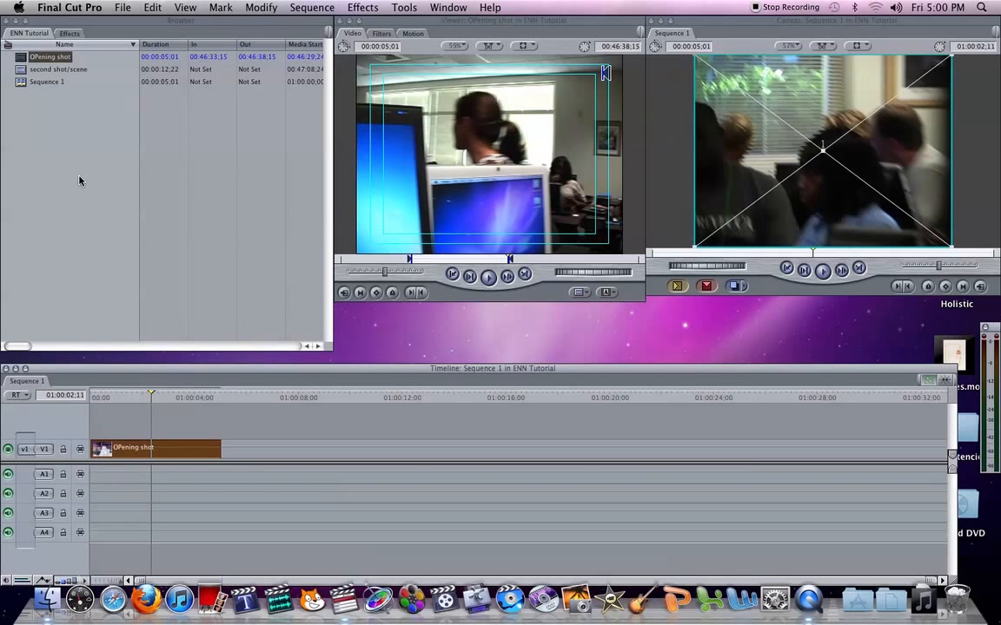
Step: Mark the second shot/scene clip from 00:47:11;07 to 00:47:14;16 and place it on track V1, leaving a gap after the opening shot
{"action": "double_click", "coordinate": [66, 72]}
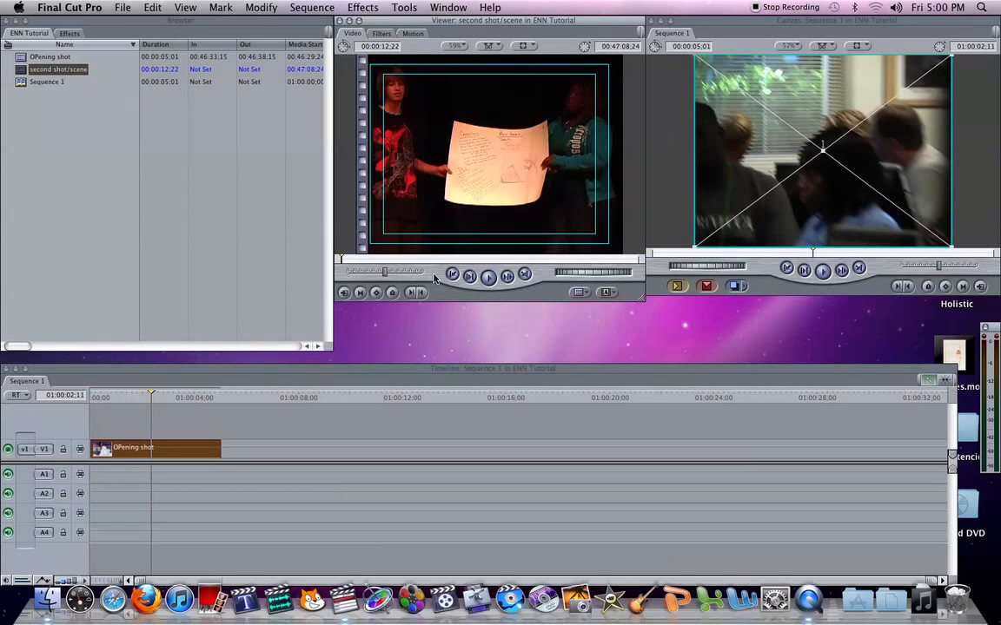
{"action": "left_click", "coordinate": [489, 277]}
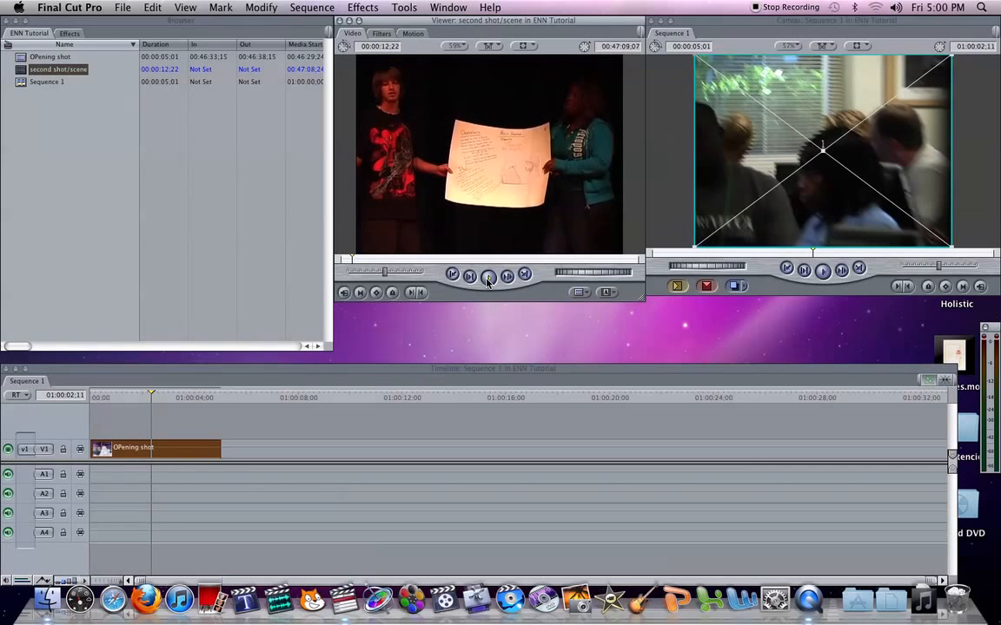
{"action": "key", "text": "i"}
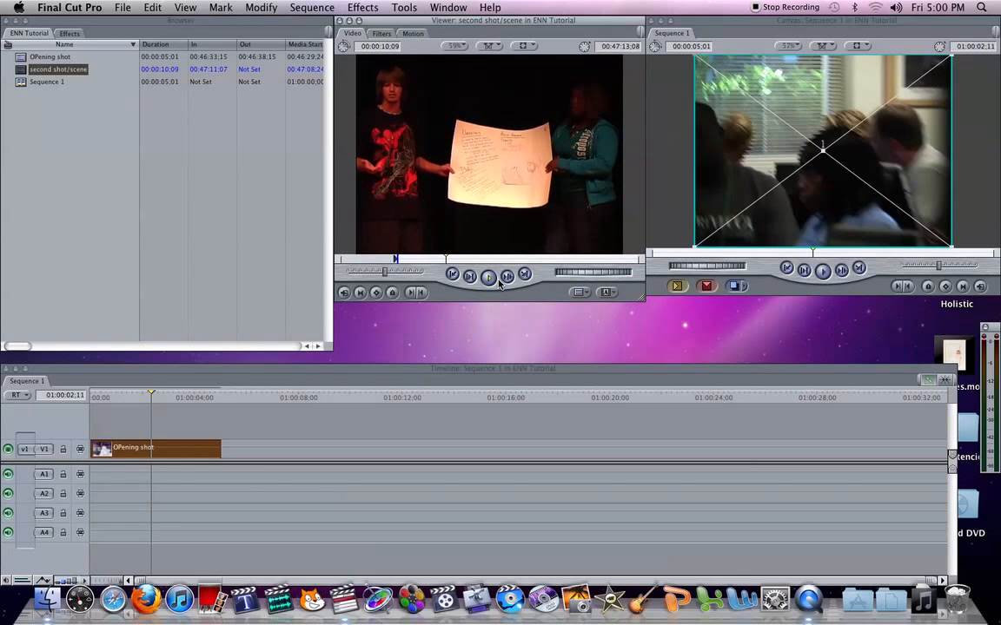
{"action": "key", "text": "o"}
{"action": "key", "text": "space"}
{"action": "left_click_drag", "start_coordinate": [435, 161], "coordinate": [278, 455]}
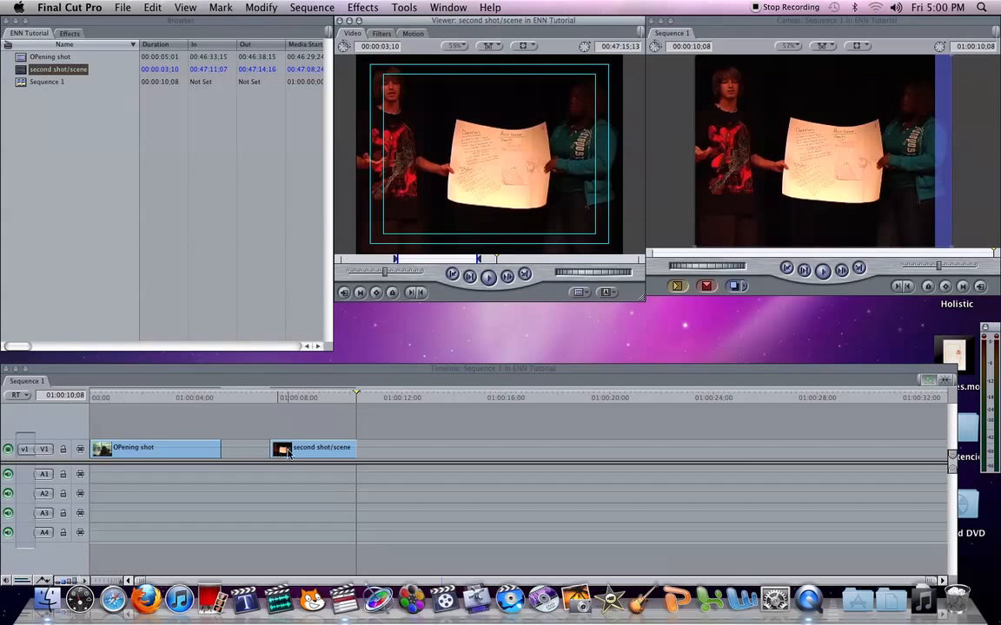
Step: Reopen Log and Capture and enable audio capture in the clip settings
{"action": "left_click", "coordinate": [119, 7]}
{"action": "left_click", "coordinate": [161, 274]}
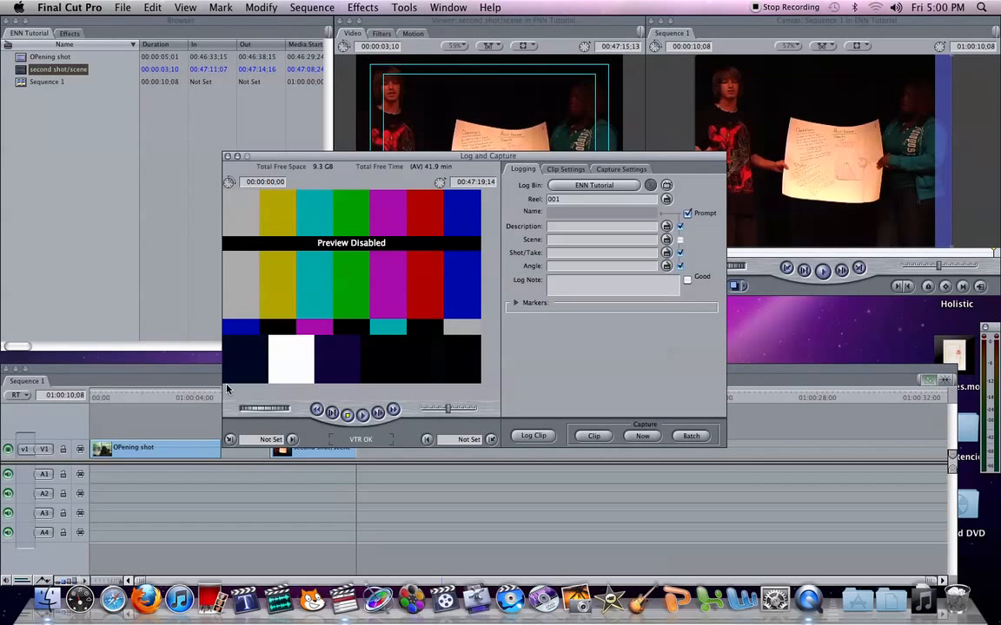
{"action": "left_click", "coordinate": [580, 170]}
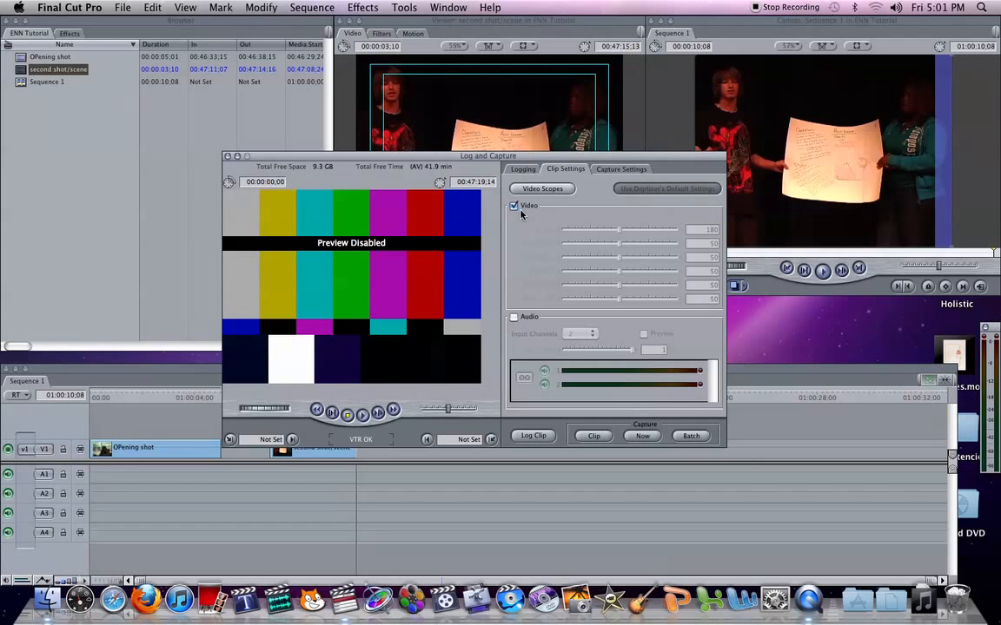
{"action": "left_click", "coordinate": [513, 318]}
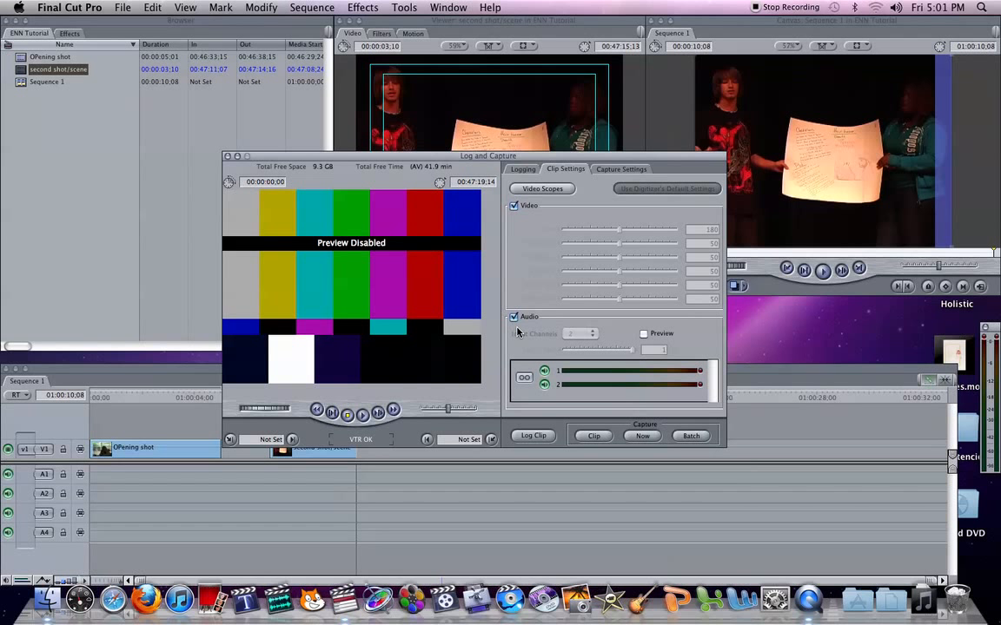
{"action": "left_click", "coordinate": [514, 318]}
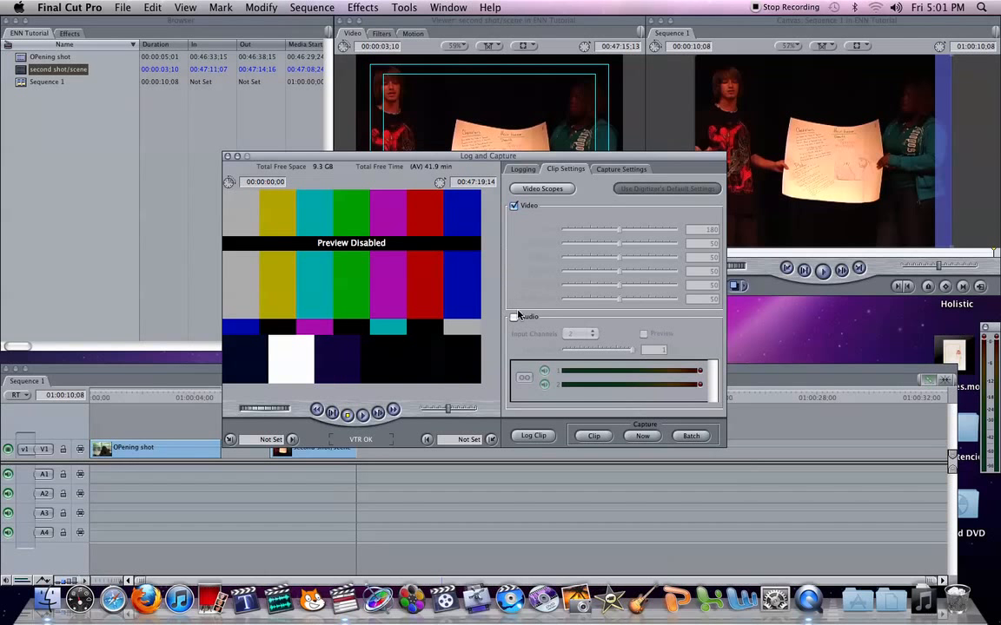
{"action": "left_click", "coordinate": [513, 318]}
{"action": "left_click", "coordinate": [513, 207]}
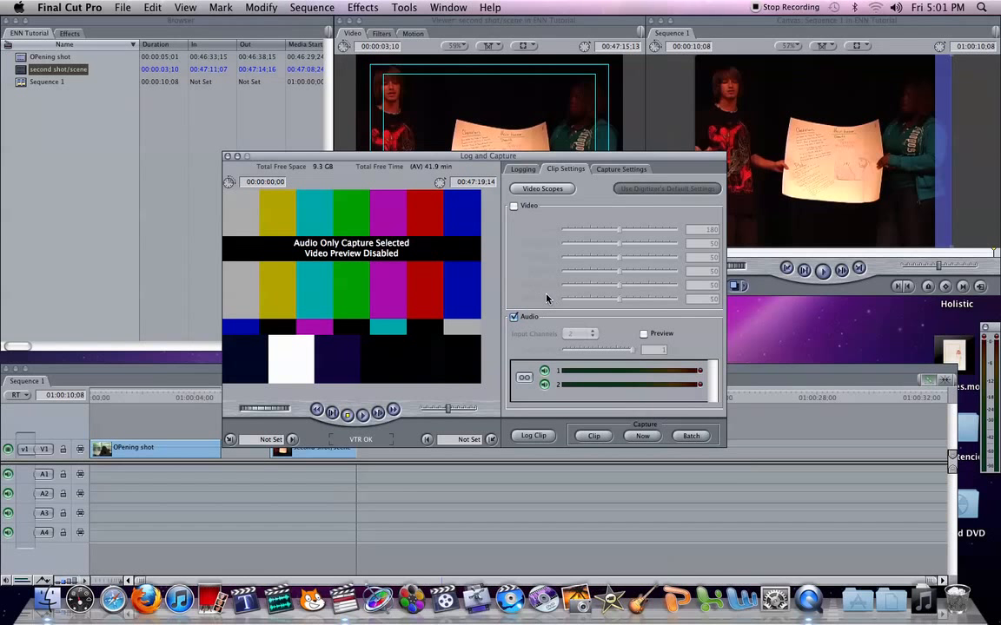
{"action": "left_click", "coordinate": [513, 207]}
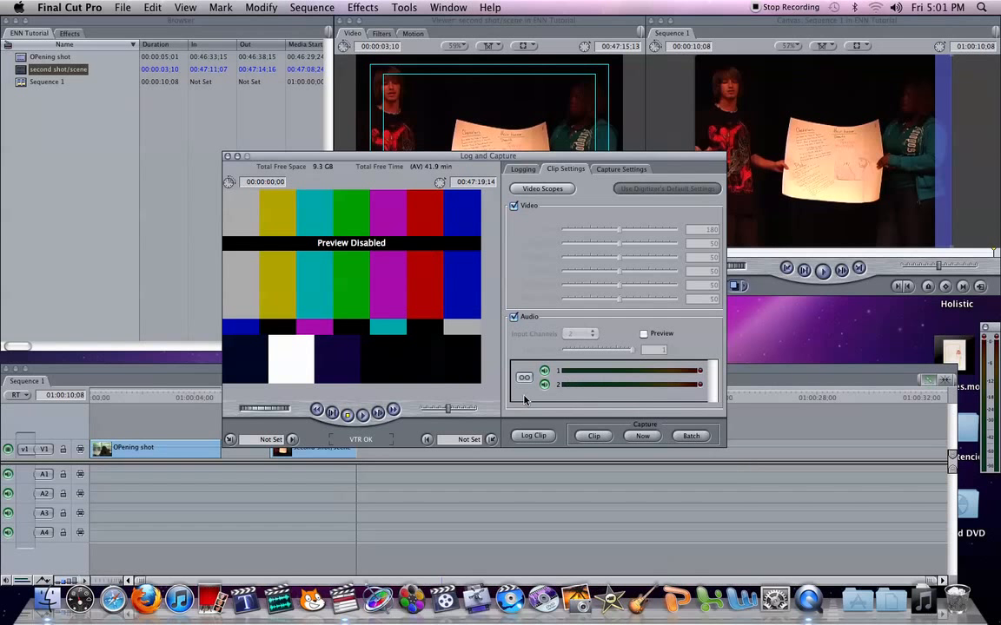
Step: Play the tape, capture a short clip with audio using Capture Now, and close Log and Capture
{"action": "left_click", "coordinate": [519, 169]}
{"action": "left_click", "coordinate": [363, 416]}
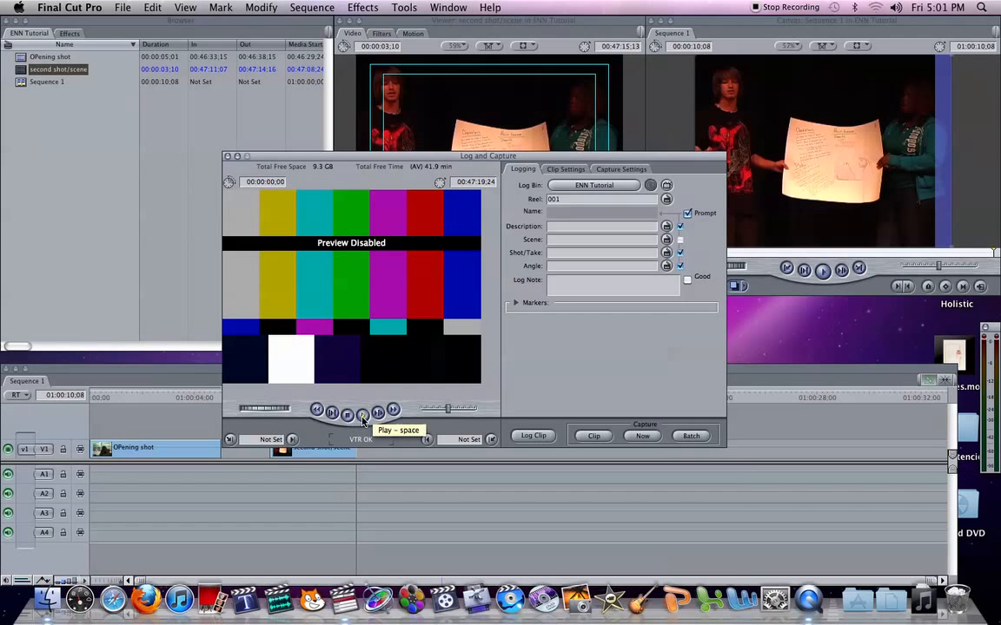
{"action": "left_click", "coordinate": [363, 416]}
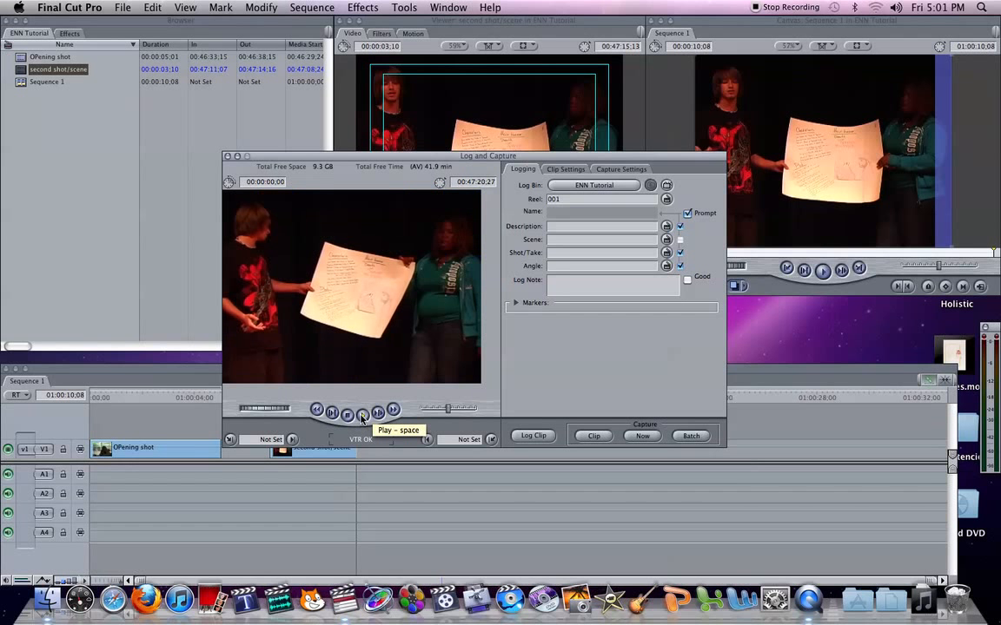
{"action": "left_click", "coordinate": [641, 436]}
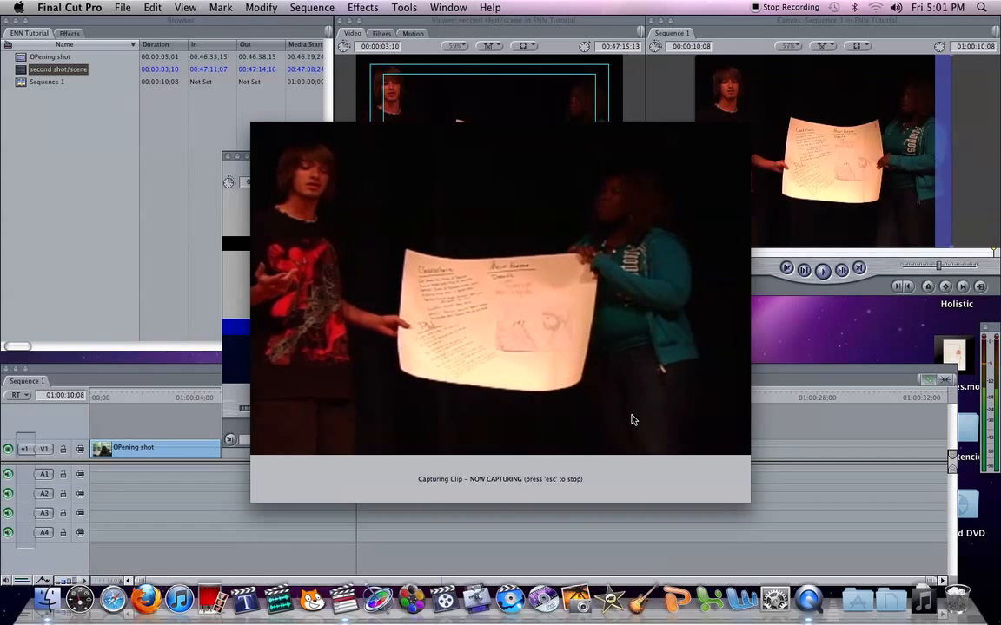
{"action": "key", "text": "Escape"}
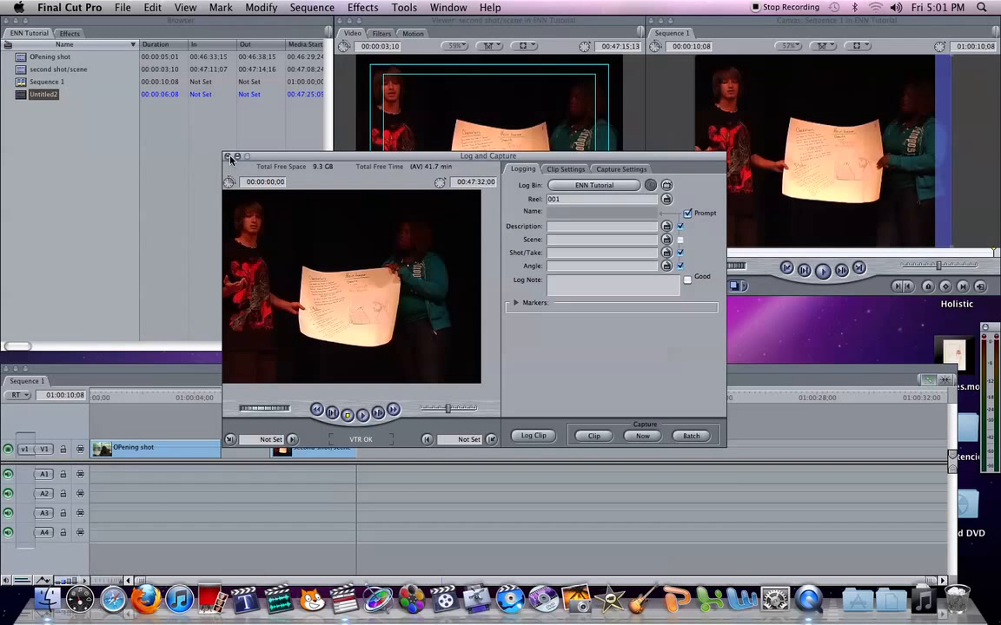
{"action": "key", "text": "super+w"}
Step: Rename the newly captured clip in the Browser as closing
{"action": "left_click", "coordinate": [44, 94]}
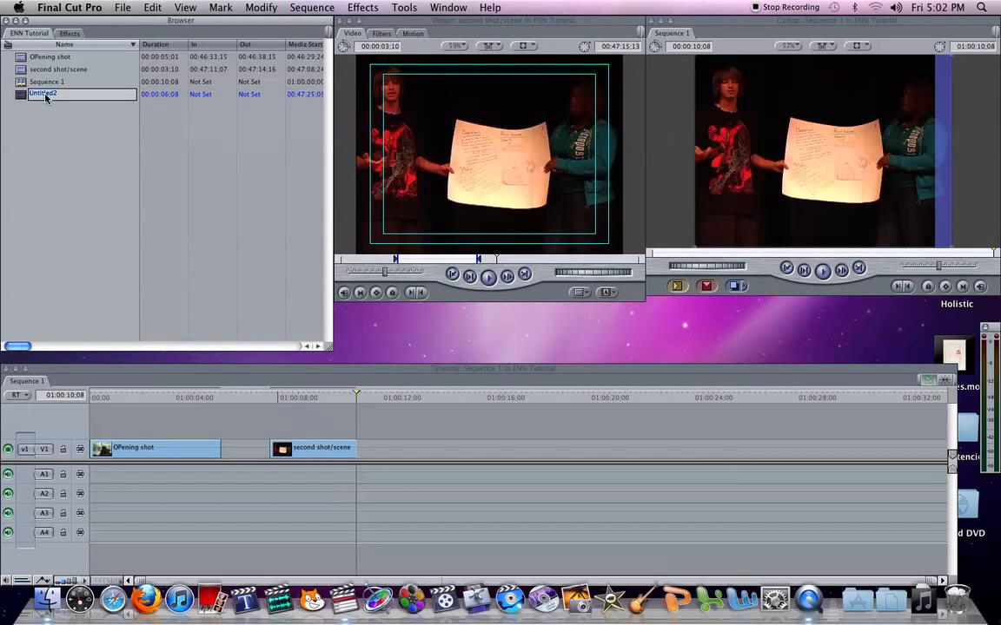
{"action": "type", "text": "closing"}
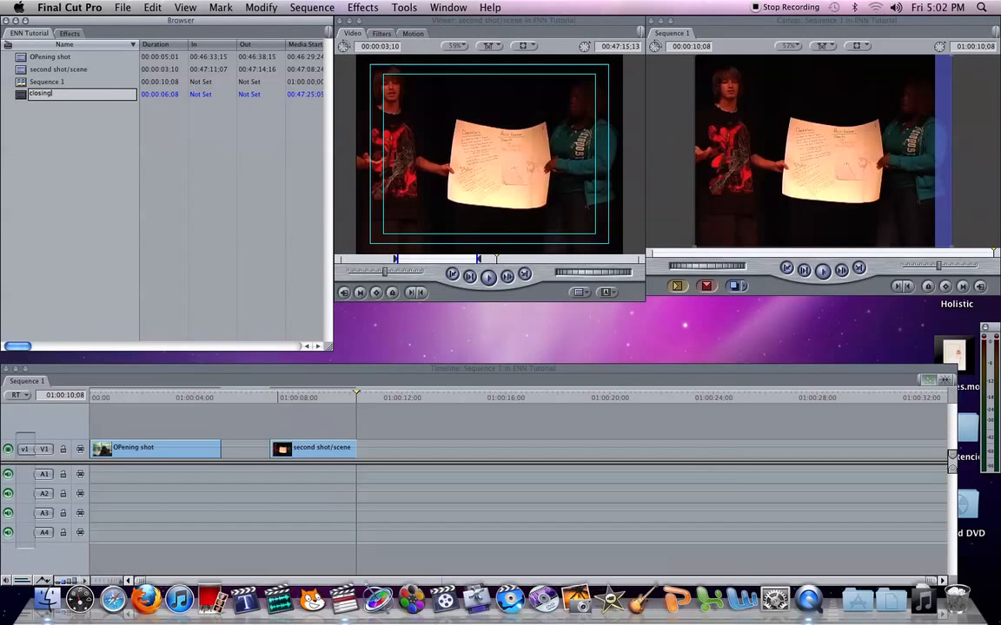
{"action": "key", "text": "Return"}
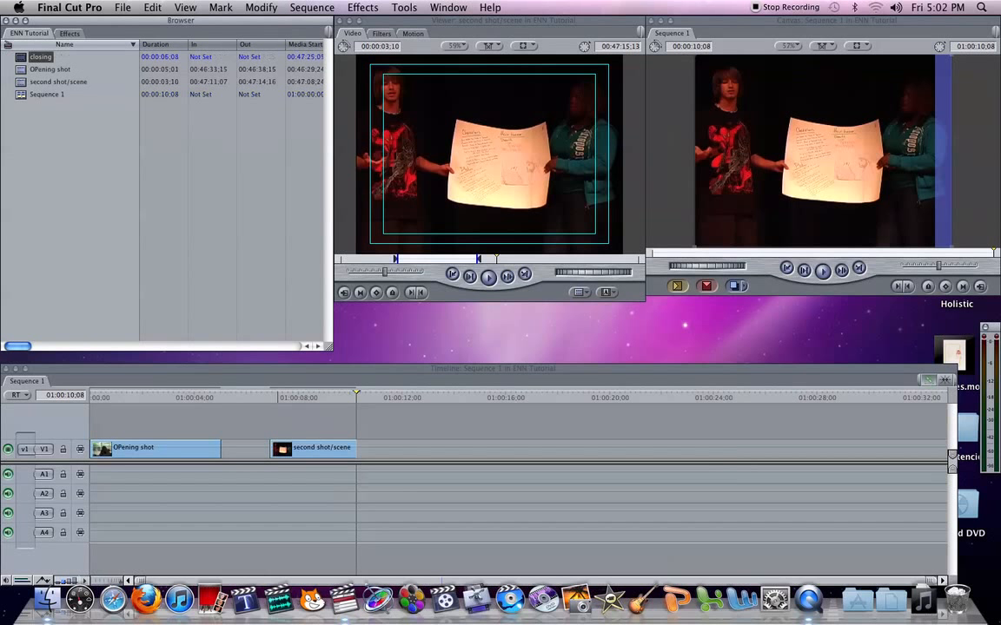
Step: Place the whole closing clip on V1 with audio on A1 and A2, leaving a gap after second shot/scene, and play it back
{"action": "double_click", "coordinate": [22, 58]}
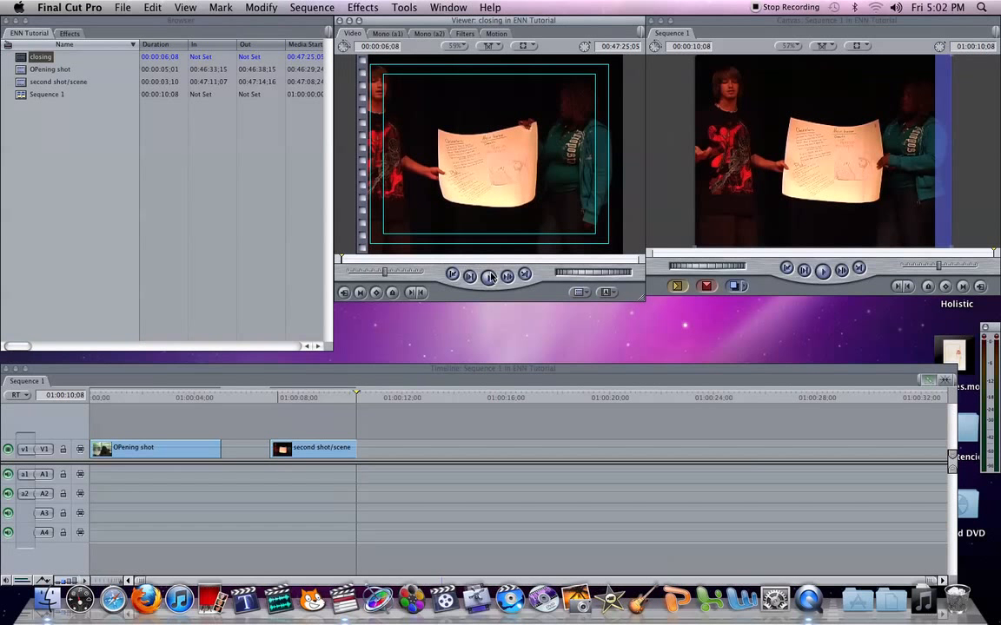
{"action": "left_click_drag", "start_coordinate": [458, 174], "coordinate": [388, 460]}
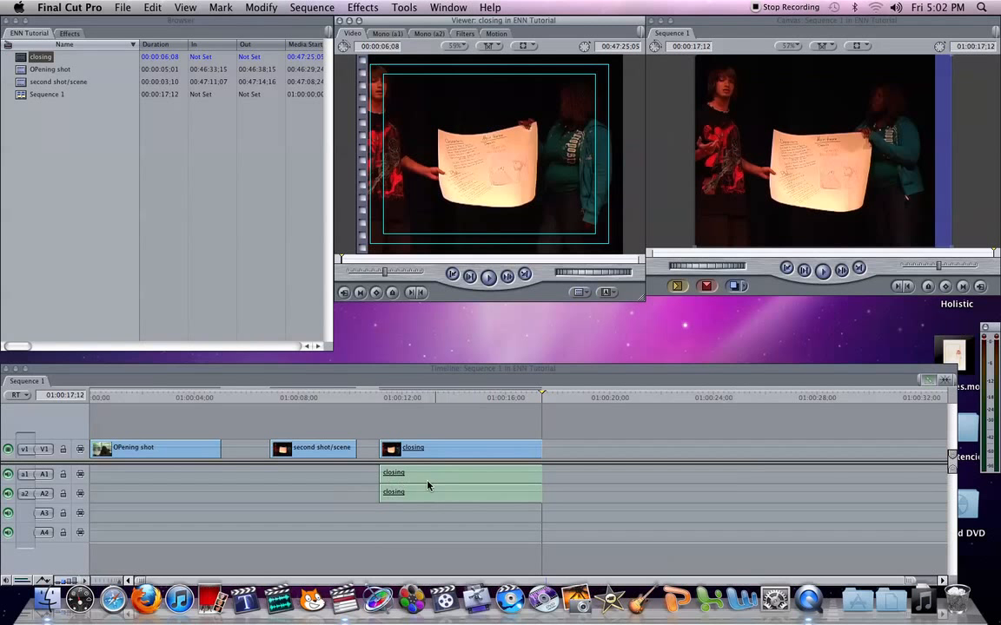
{"action": "left_click", "coordinate": [402, 396]}
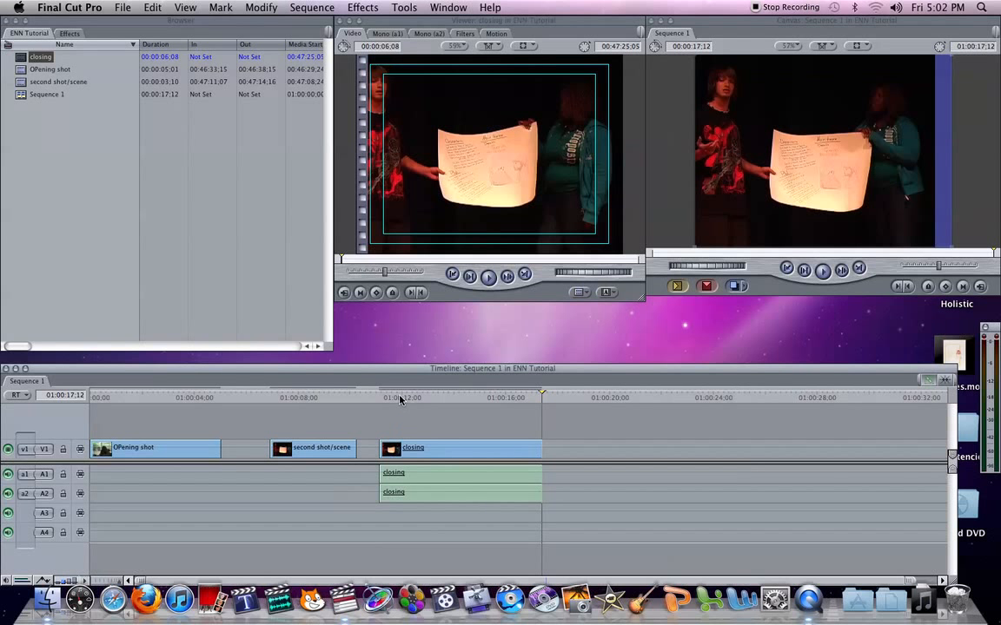
{"action": "left_click", "coordinate": [401, 397]}
{"action": "key", "text": "space"}
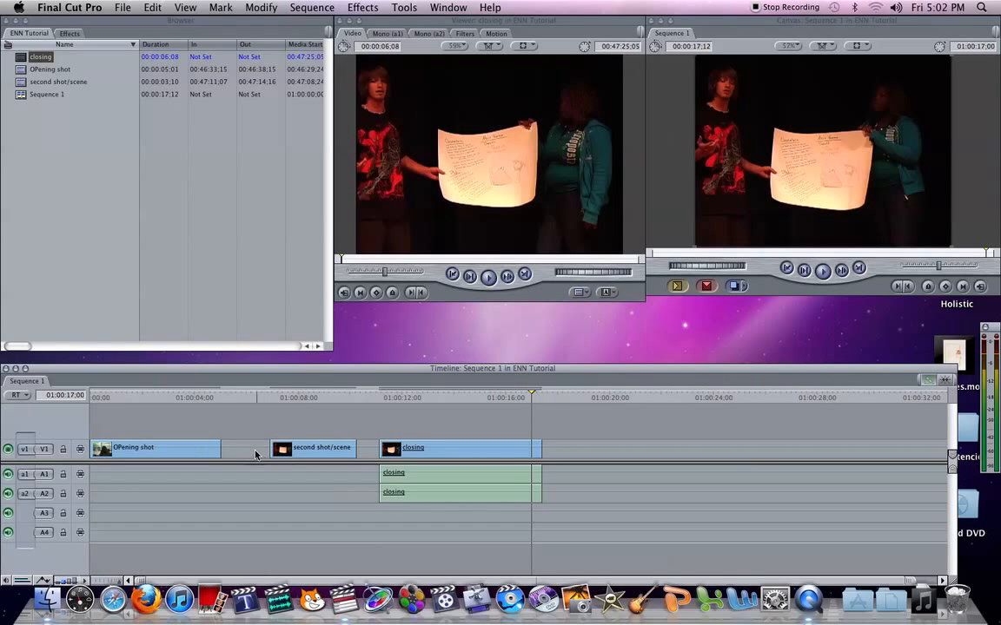
Step: Save the ENN Tutorial project and quit Final Cut Pro
{"action": "left_click", "coordinate": [119, 7]}
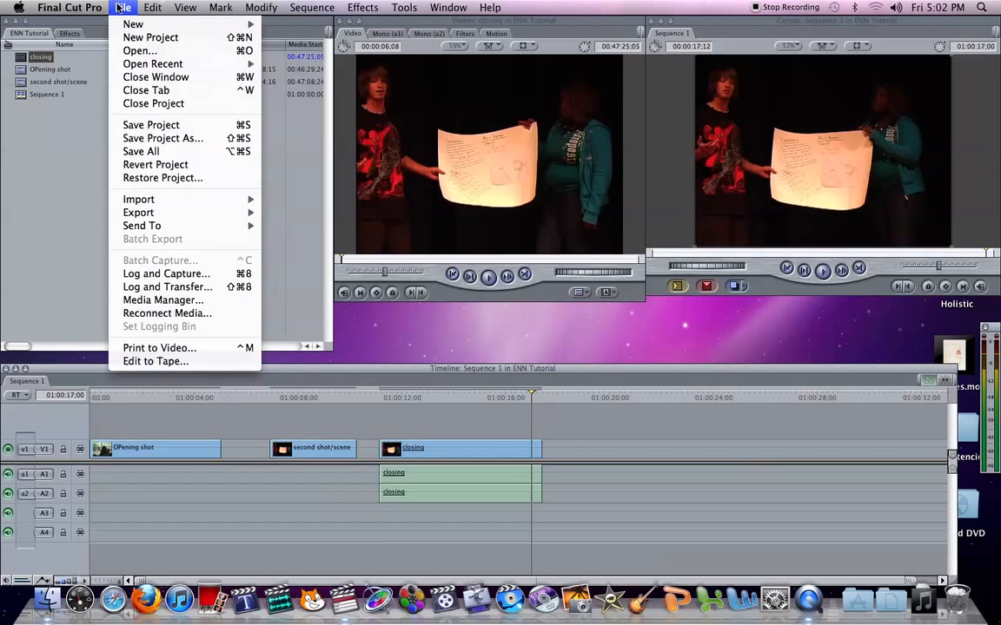
{"action": "left_click", "coordinate": [150, 125]}
{"action": "left_click", "coordinate": [123, 8]}
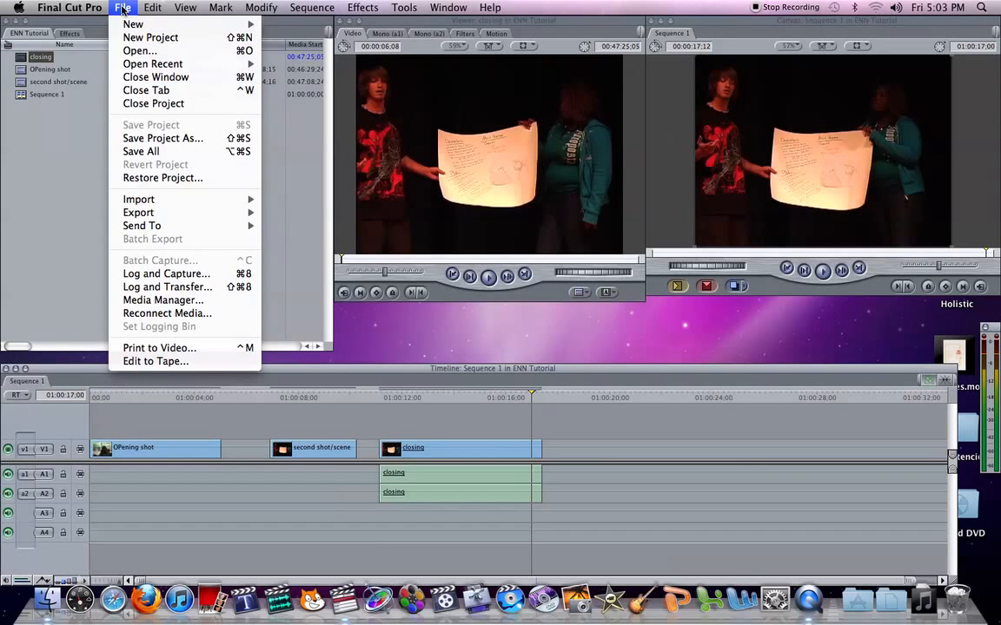
{"action": "mouse_move", "coordinate": [99, 9]}
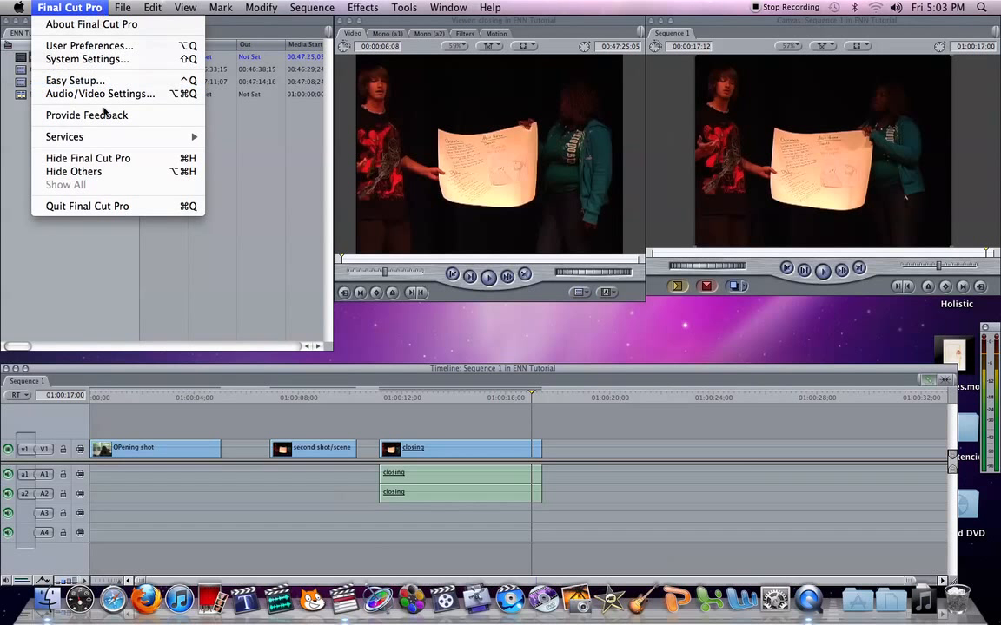
{"action": "left_click", "coordinate": [119, 213]}
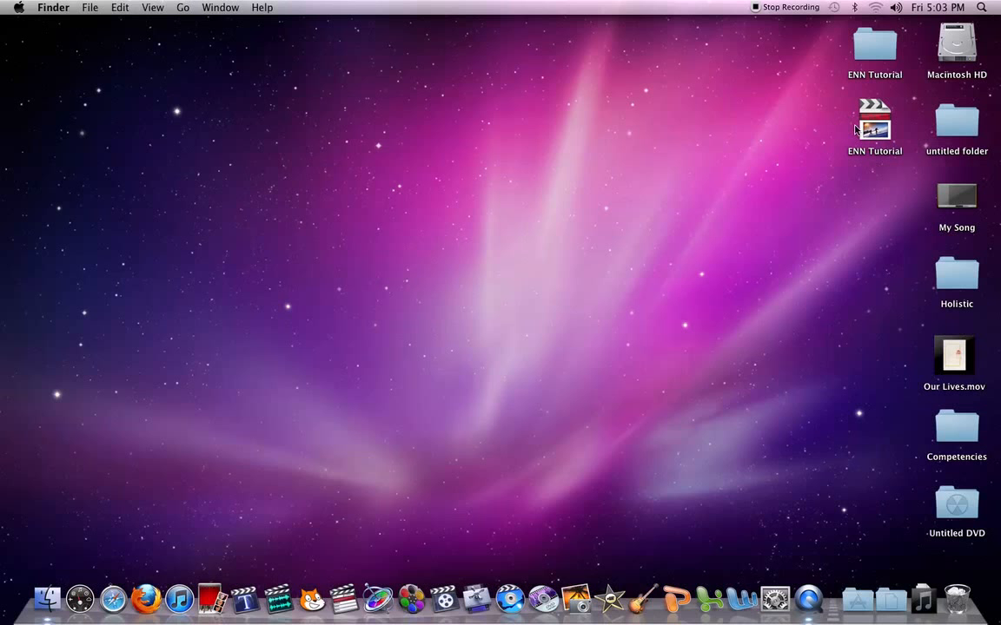
Step: Move the ENN Tutorial project file into the ENN Tutorial folder on the desktop and check the folder's contents
{"action": "left_click_drag", "start_coordinate": [878, 138], "coordinate": [878, 76]}
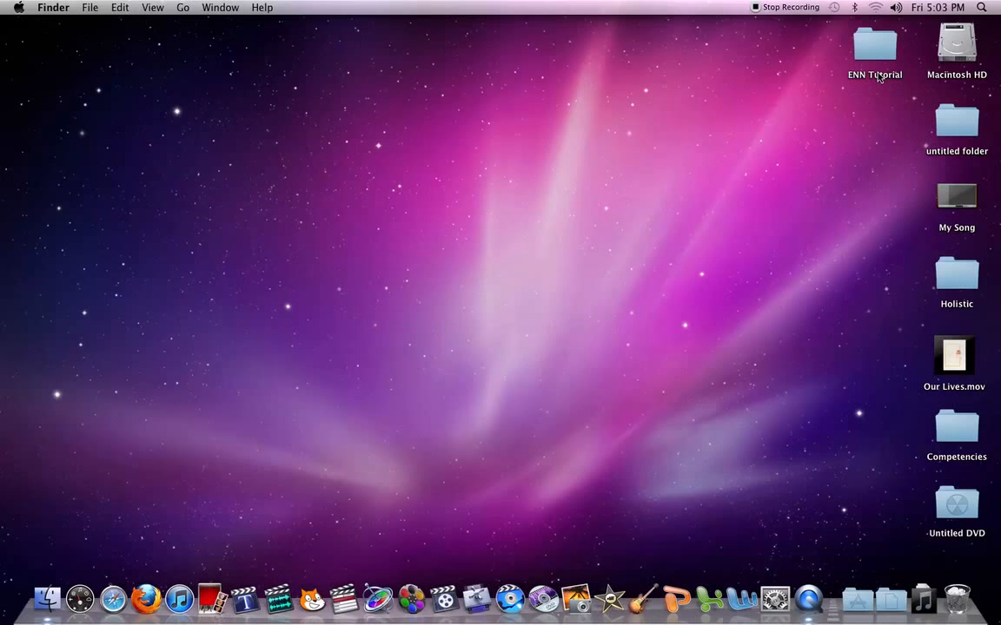
{"action": "double_click", "coordinate": [871, 48]}
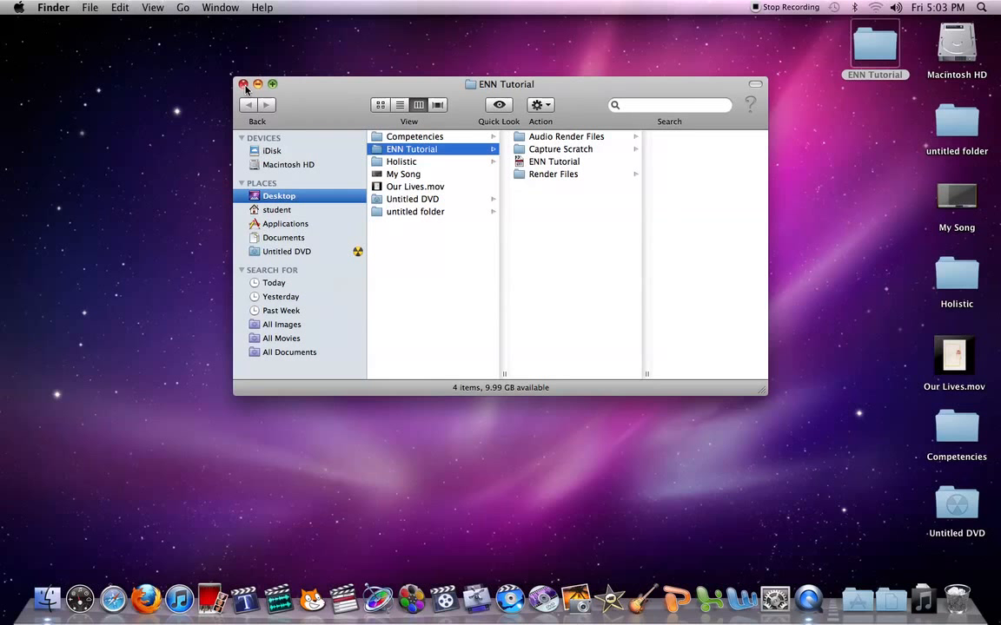
{"action": "left_click", "coordinate": [243, 84]}
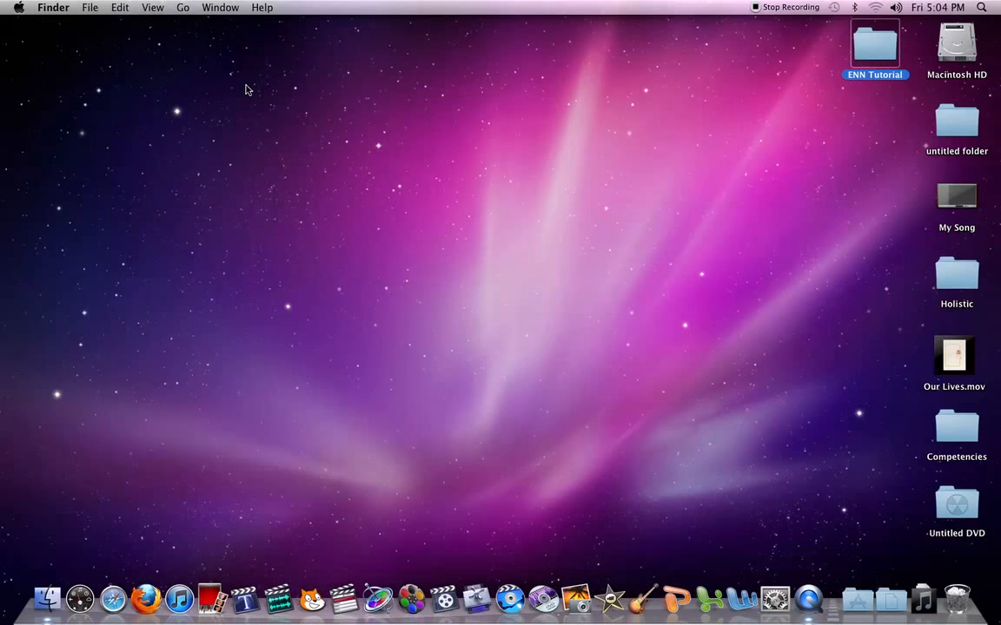
Step: Open the Force Quit Applications window
{"action": "key", "text": "super+alt+Escape"}
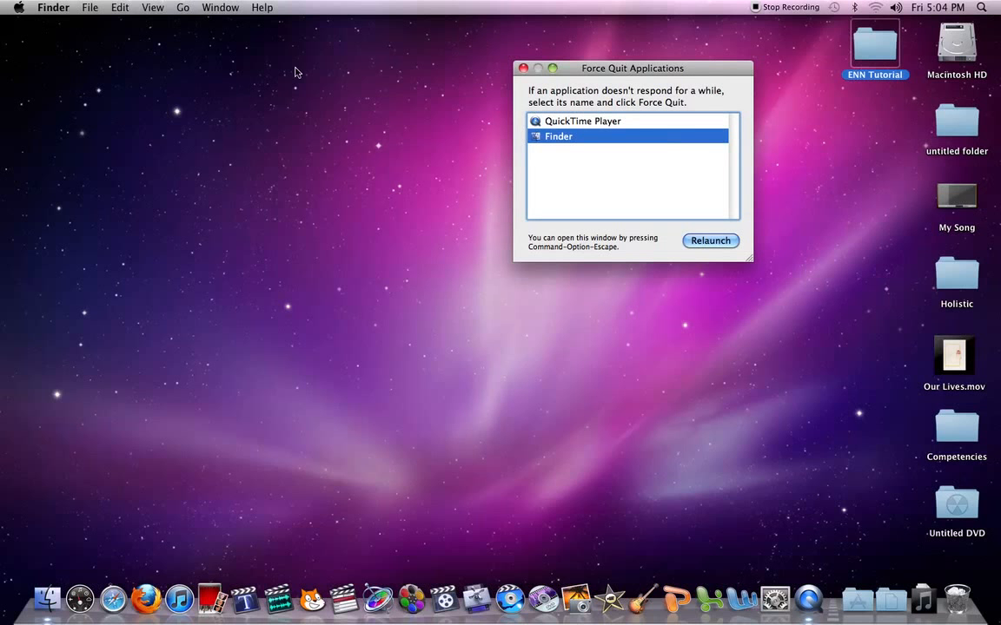